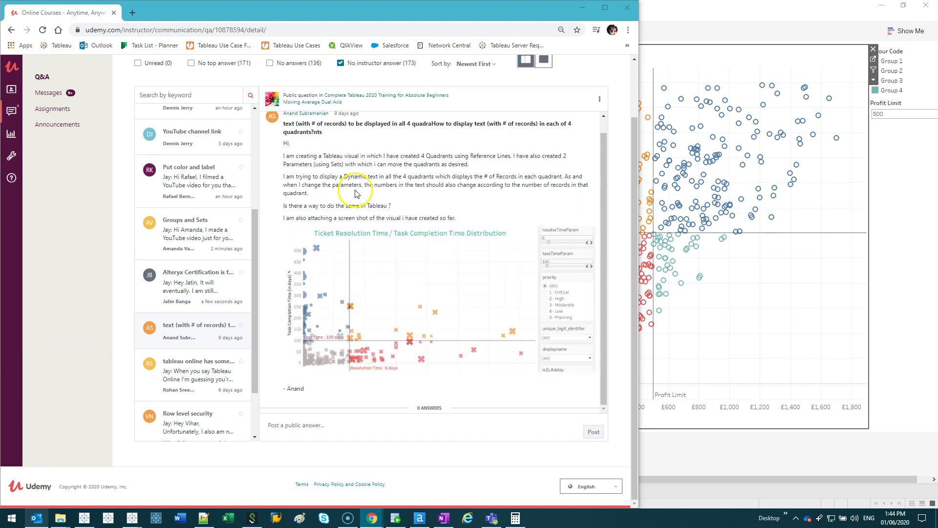
Enlarge and study the reference quadrant chart screenshot, then close it.
scroll(355, 188, up, 1)
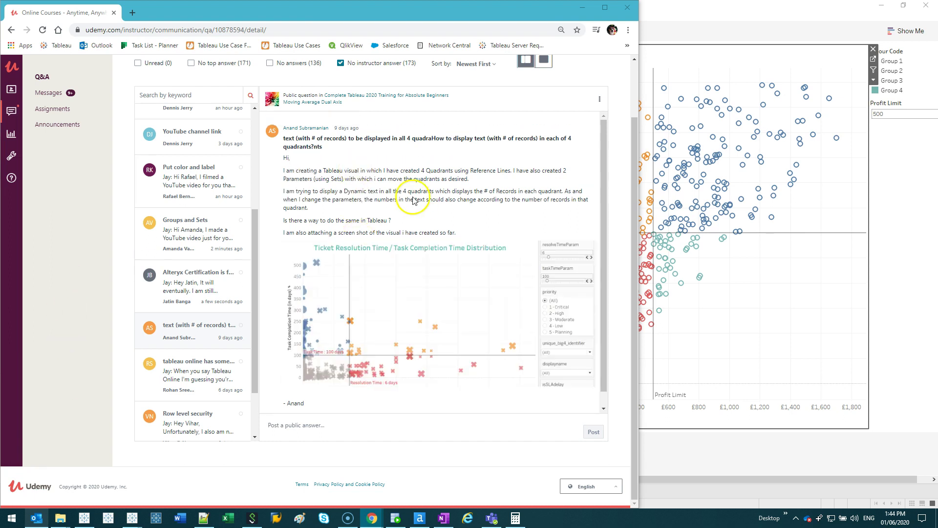
scroll(548, 298, down, 1)
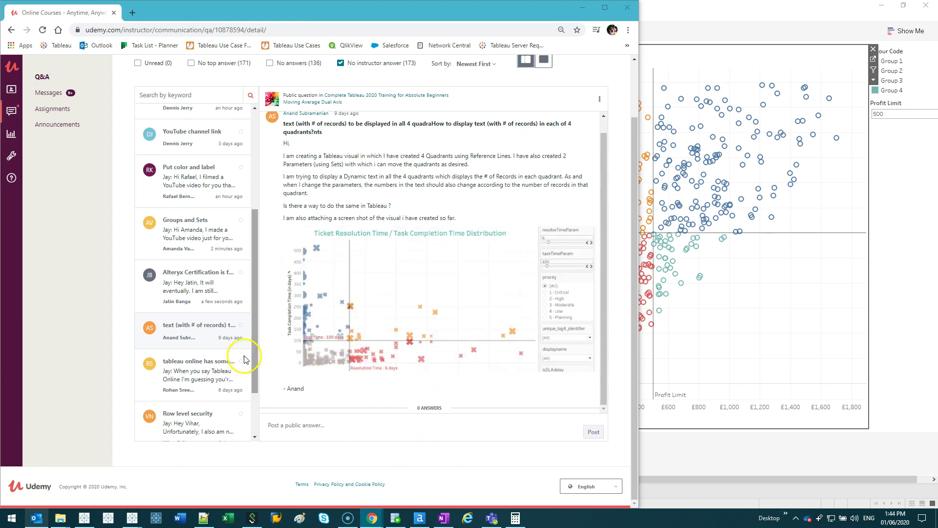
drag(352, 238, 347, 360)
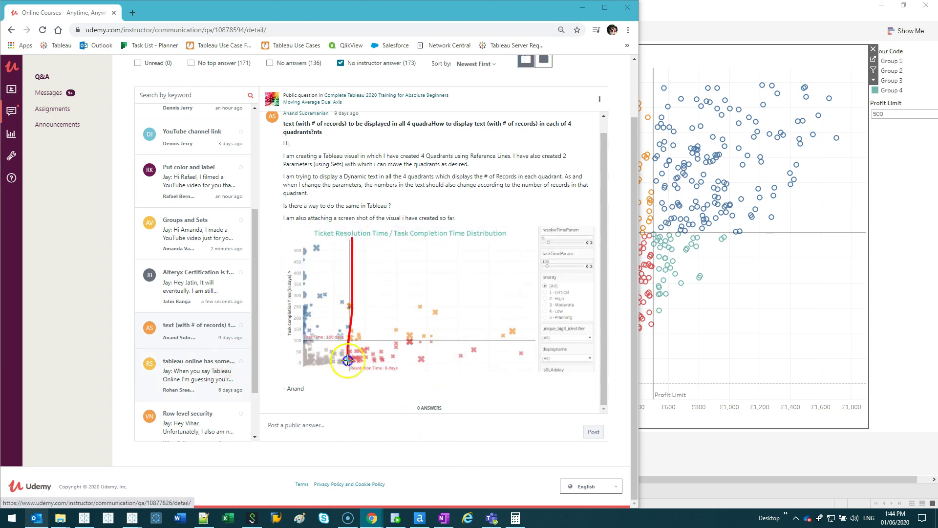
click(391, 297)
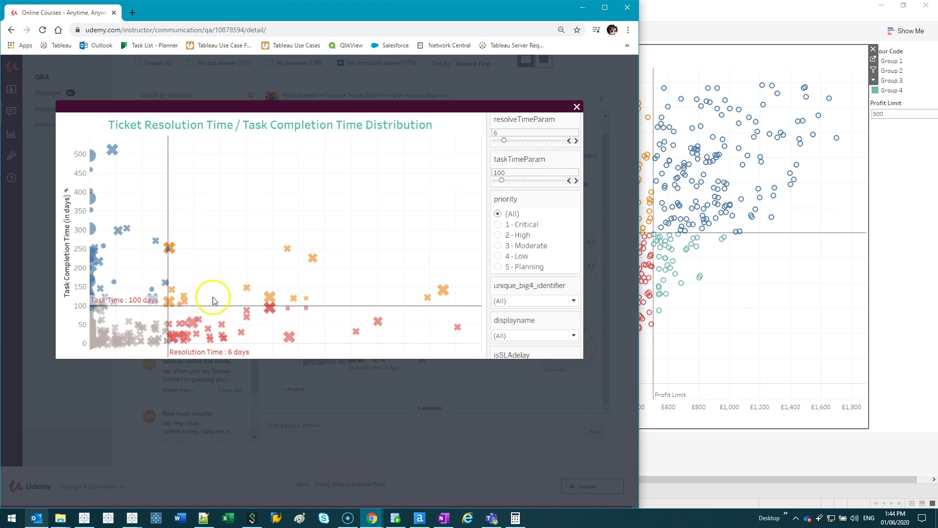
drag(165, 133, 164, 348)
drag(84, 300, 445, 301)
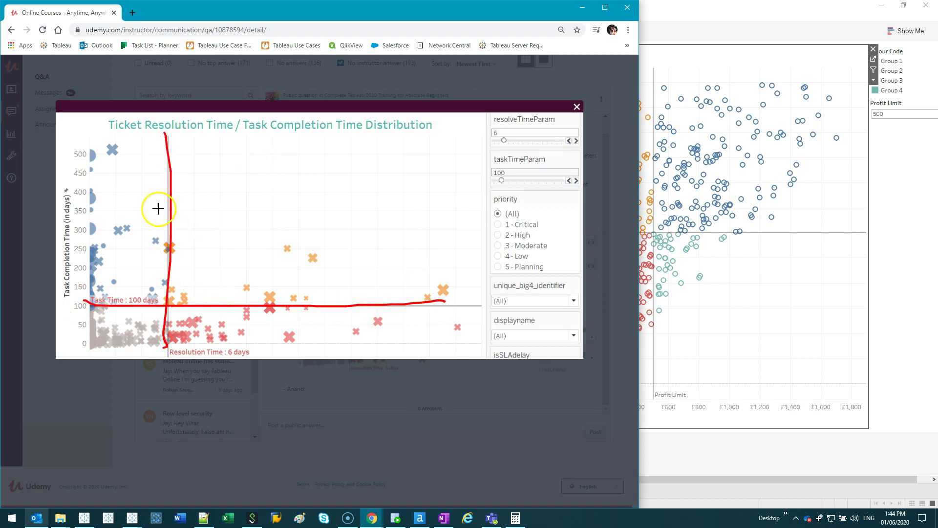
mouse_move(431, 188)
mouse_down()
mouse_move(384, 187)
mouse_move(186, 222)
mouse_up()
mouse_move(190, 302)
mouse_down()
mouse_move(397, 292)
mouse_move(440, 263)
mouse_up()
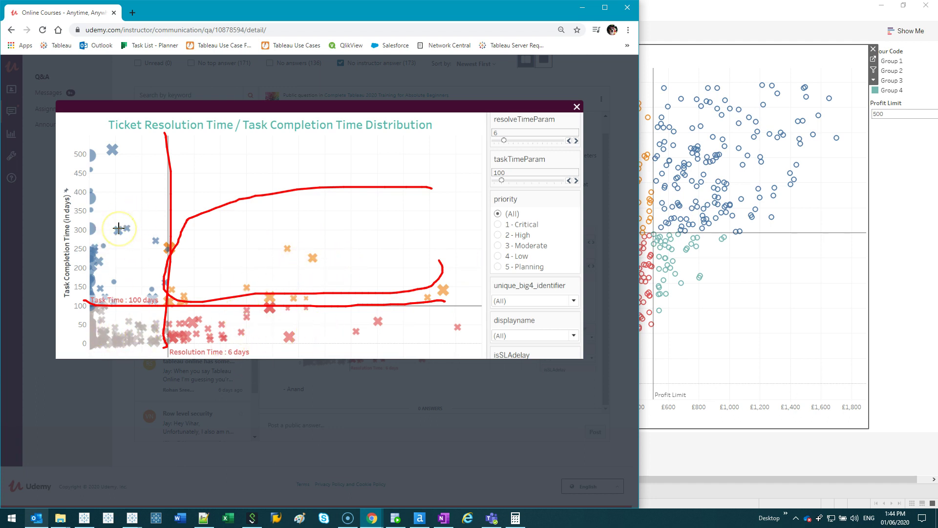
key(Escape)
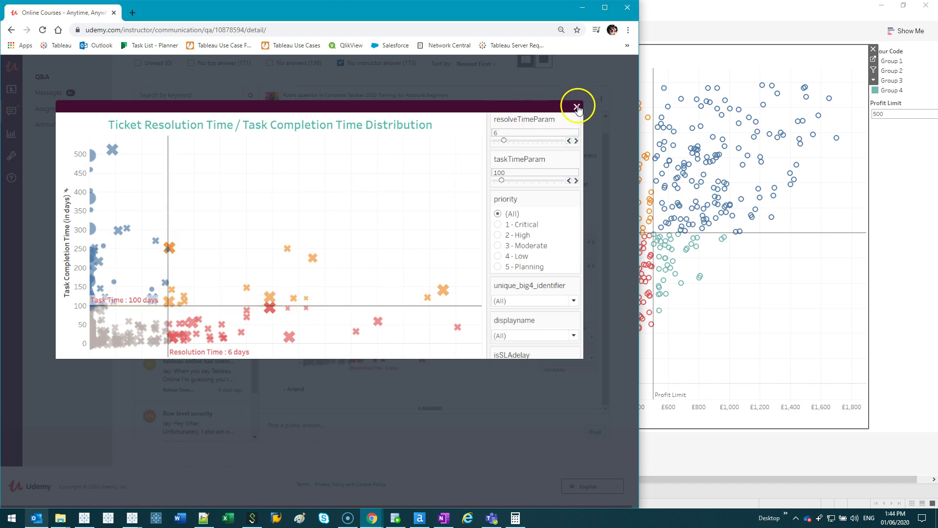
click(577, 107)
scroll(369, 158, up, 1)
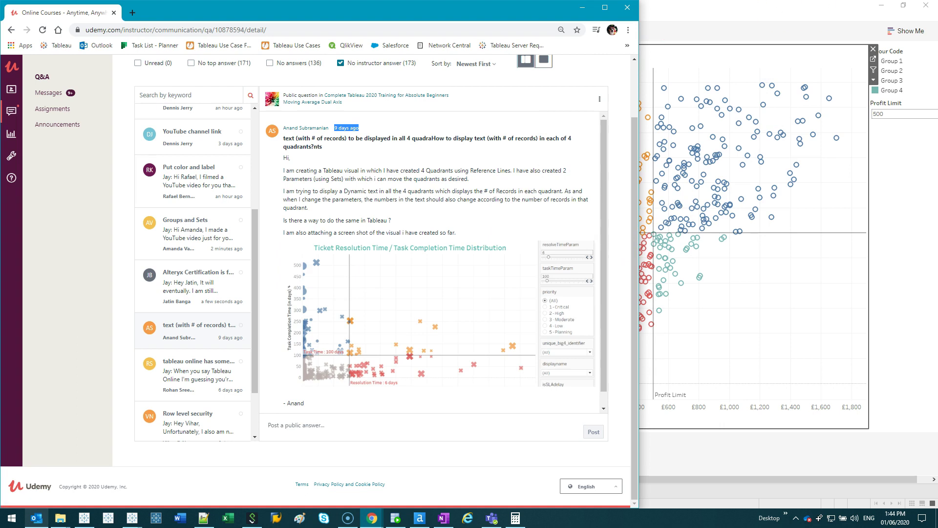
On Sheet 12, chart CNTD(Customer Name) as vertical columns shaded by colour.
key(alt+Tab)
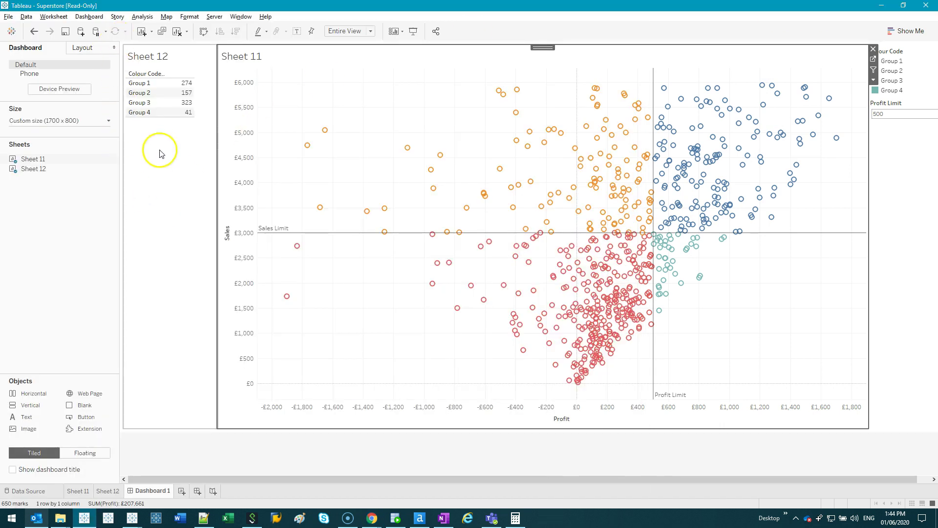
click(161, 154)
click(219, 60)
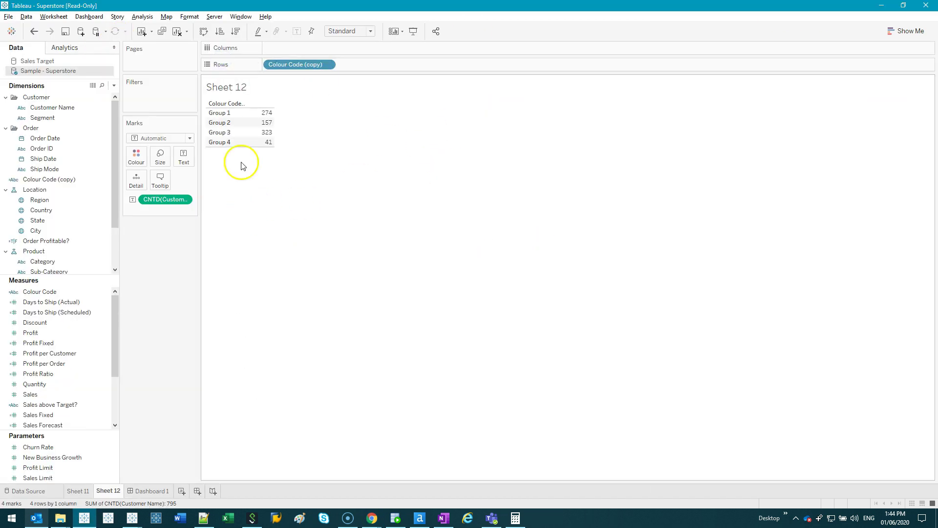
drag(151, 199, 288, 48)
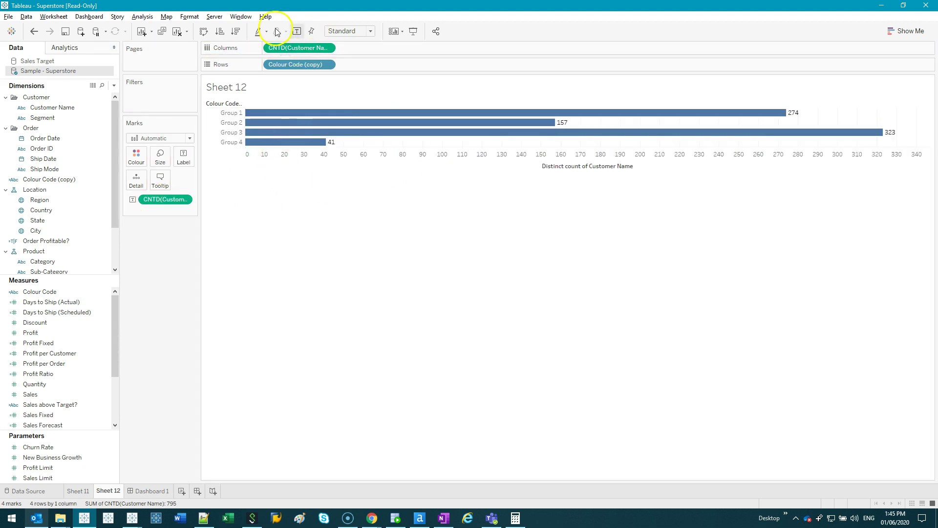
click(204, 31)
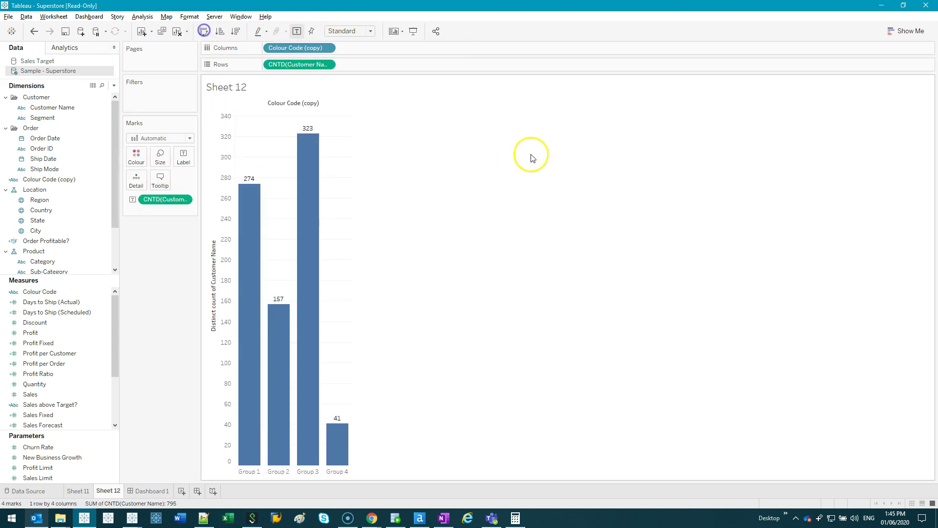
click(340, 37)
click(337, 41)
drag(293, 64, 136, 157)
Widen the customer-count chart on Dashboard 1 and show the Sales Limit parameter control.
click(150, 490)
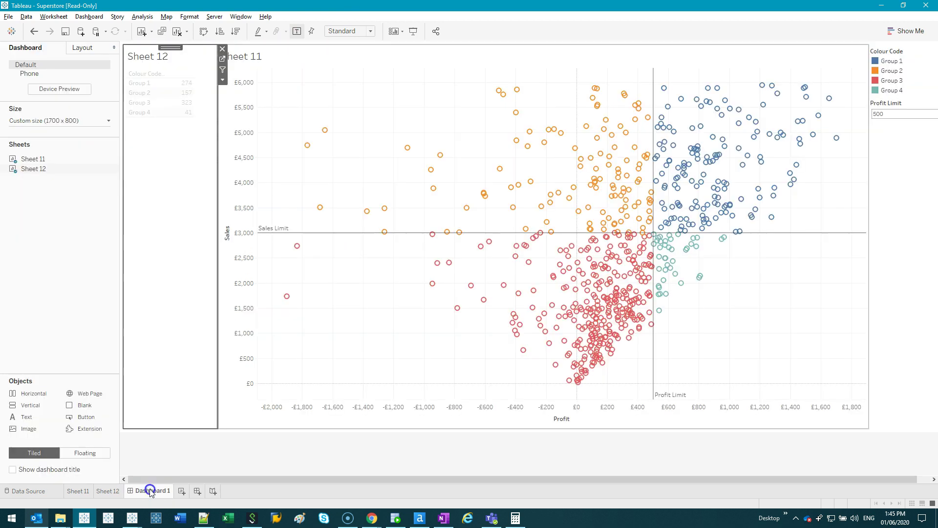
drag(219, 215, 291, 219)
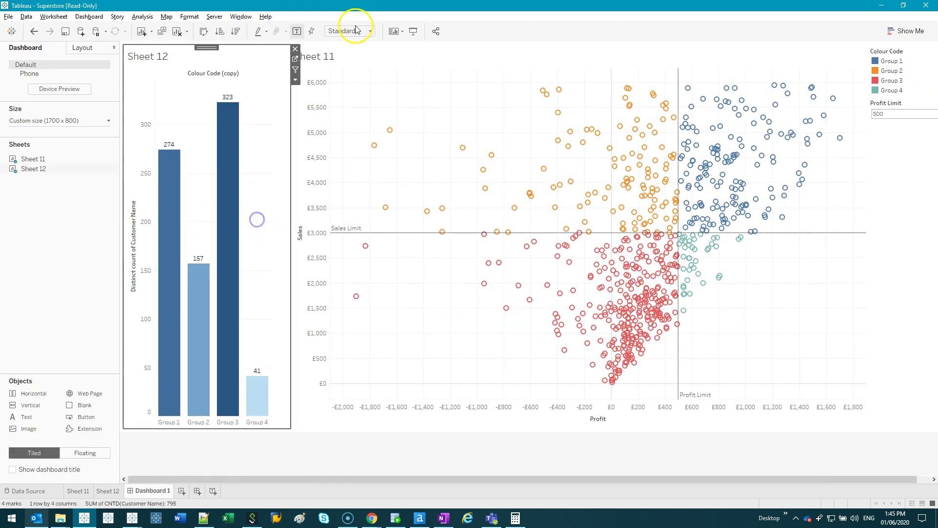
click(417, 83)
click(142, 16)
mouse_move(149, 191)
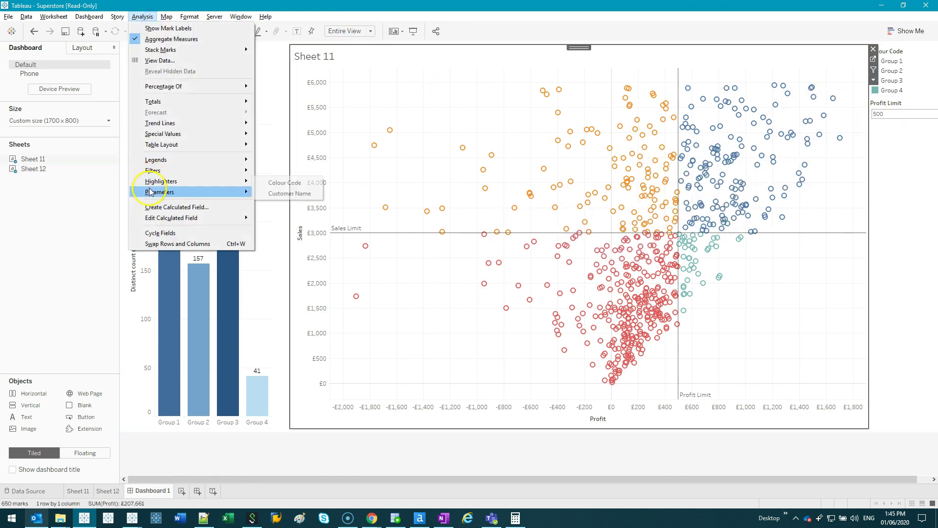
click(285, 215)
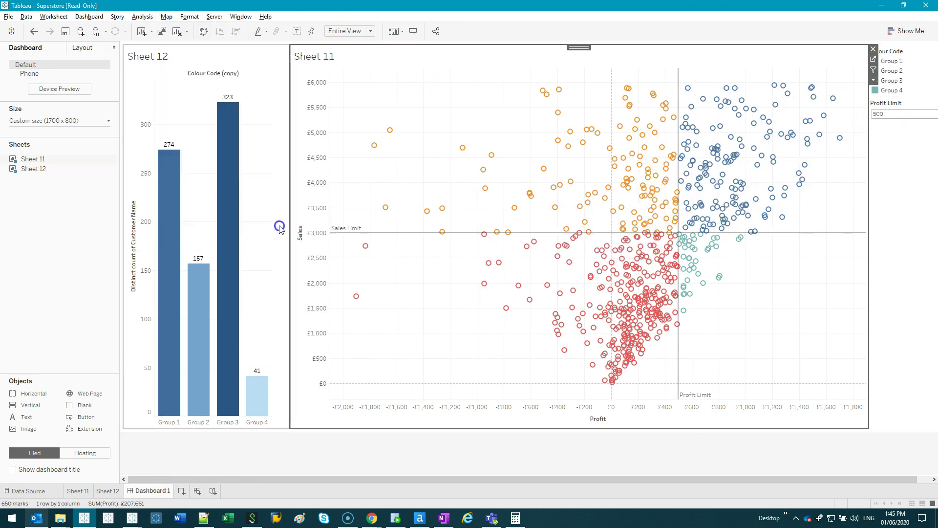
click(885, 167)
Hide the side pane and set the Profit Limit to -800.
click(114, 49)
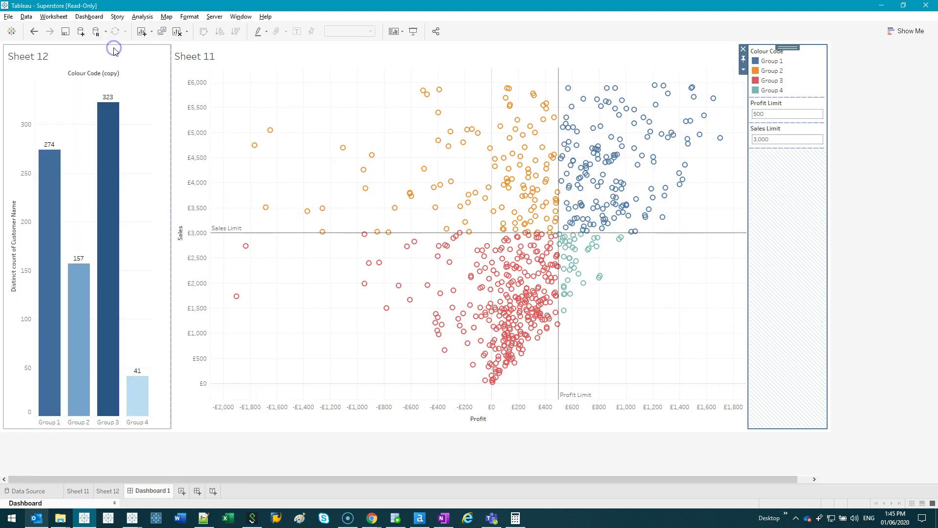
click(882, 175)
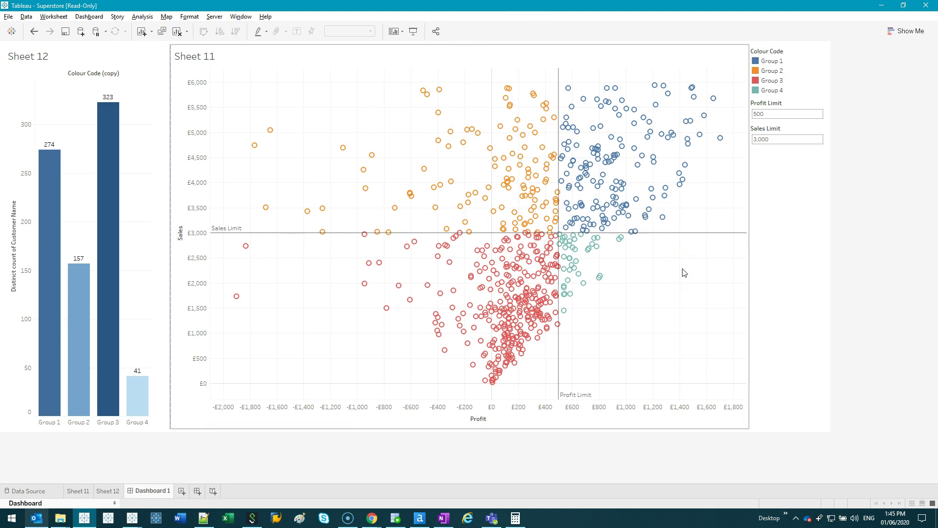
click(813, 108)
click(781, 112)
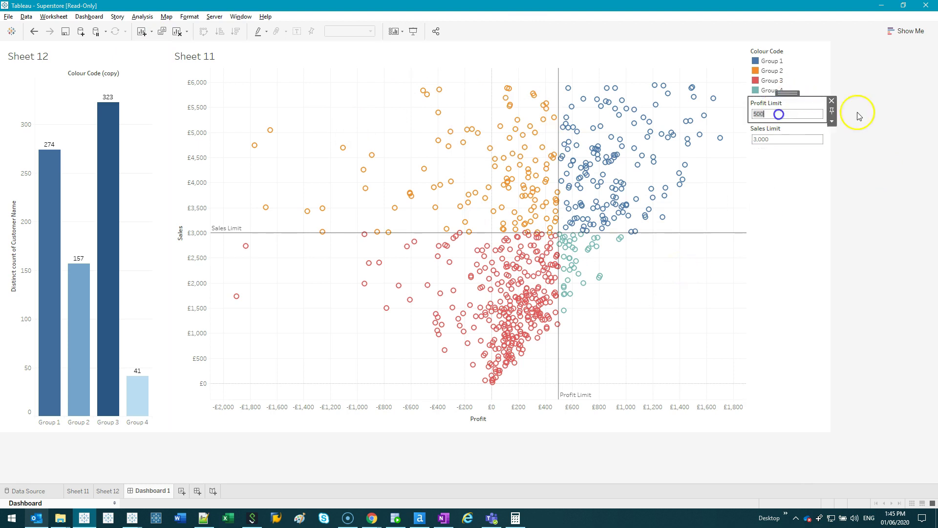
click(785, 195)
click(635, 289)
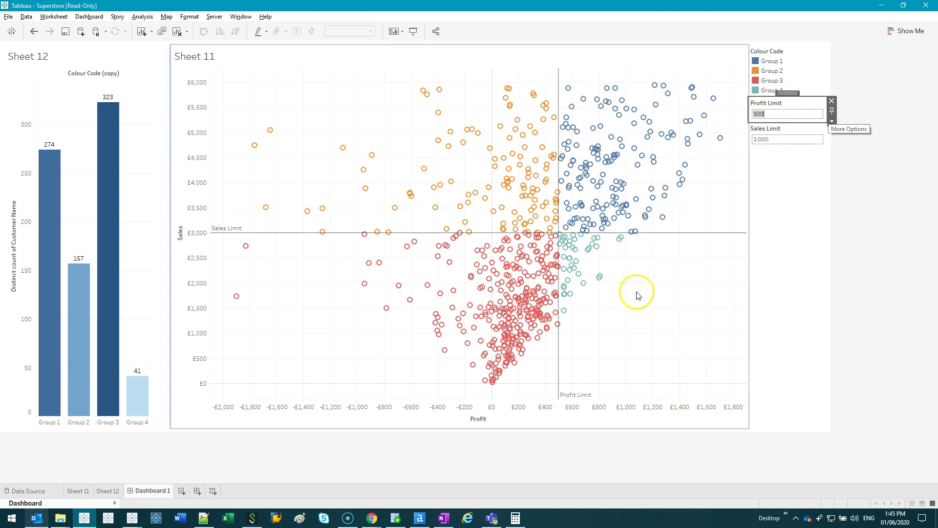
click(546, 398)
click(862, 120)
click(774, 114)
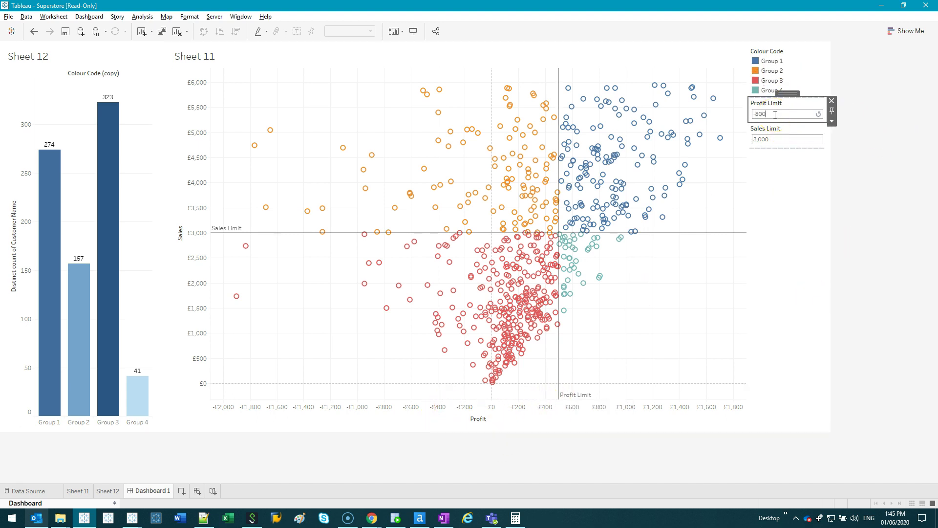
key(Return)
Change Profit Limit to 300 and Sales Limit to 2,000.
click(772, 99)
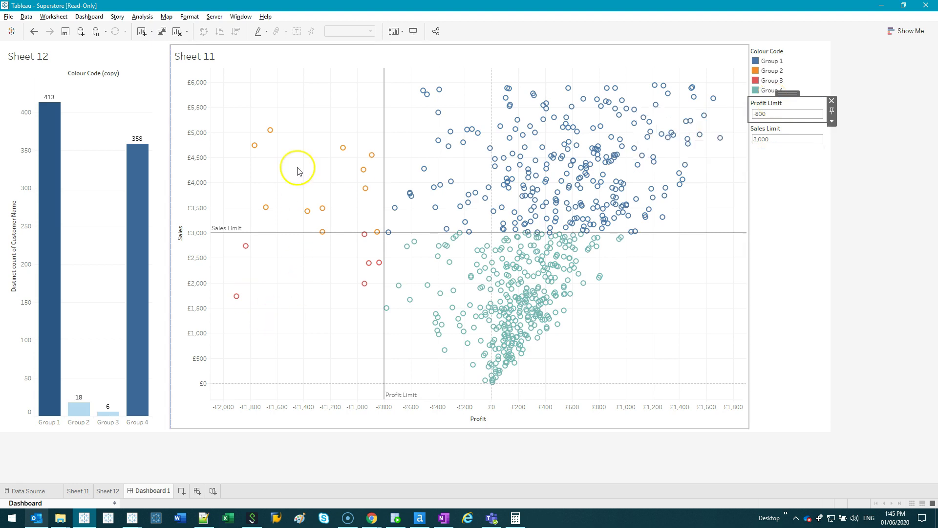
click(753, 114)
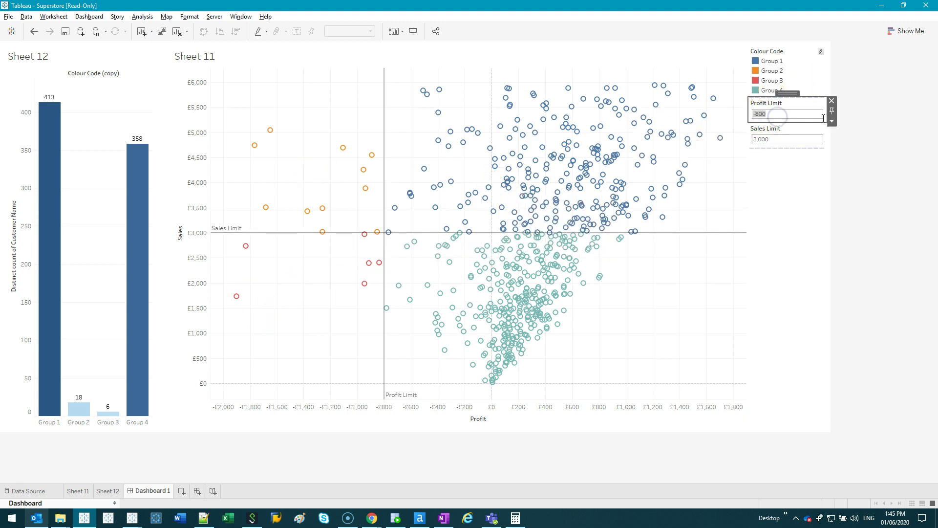
key(Return)
click(783, 139)
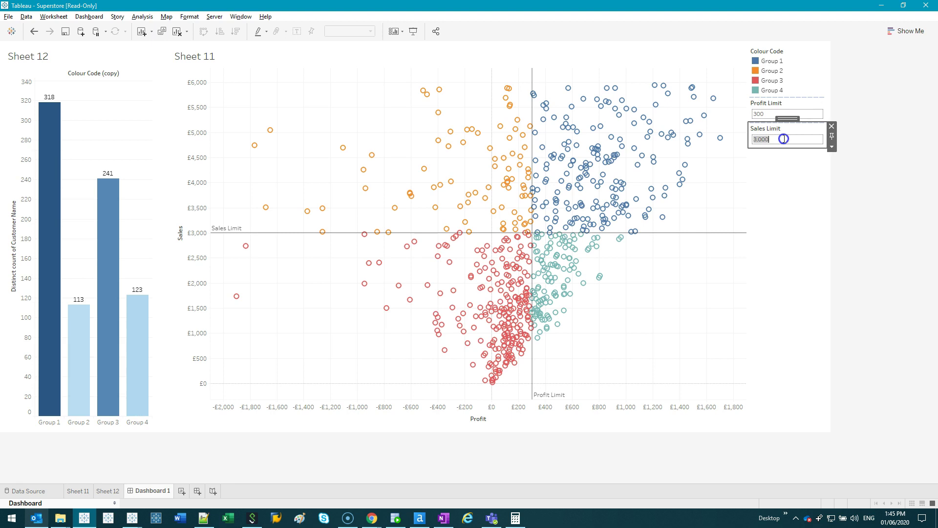
key(Return)
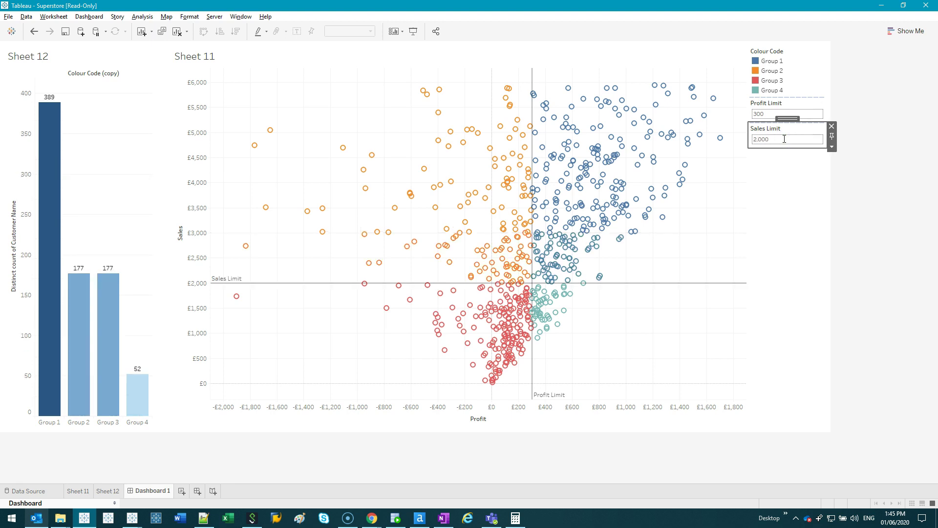
click(96, 246)
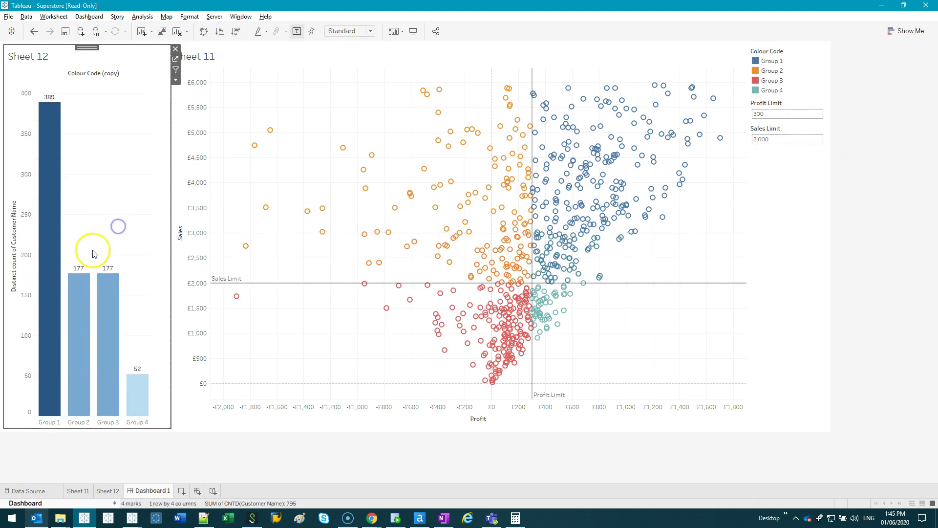
Highlight Groups 1 to 4 in turn from the Colour Code legend, then clear the highlight.
click(771, 60)
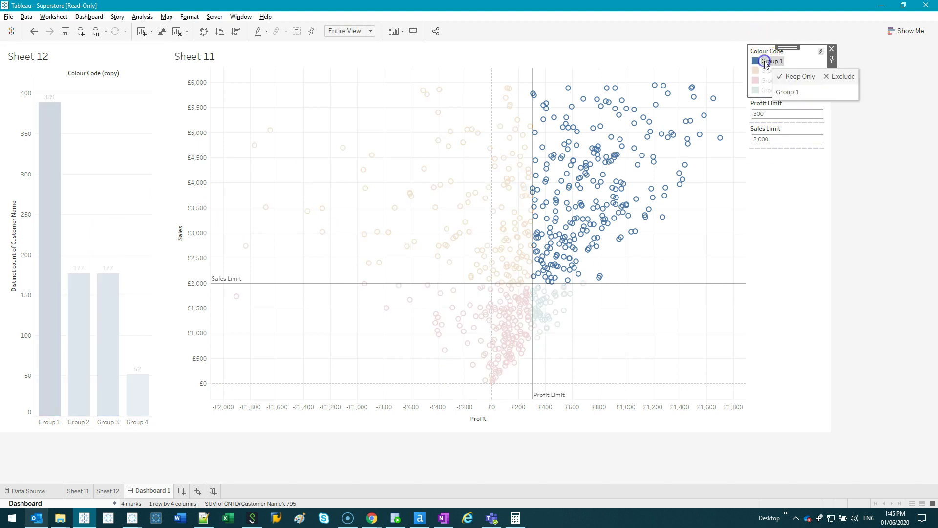
click(772, 71)
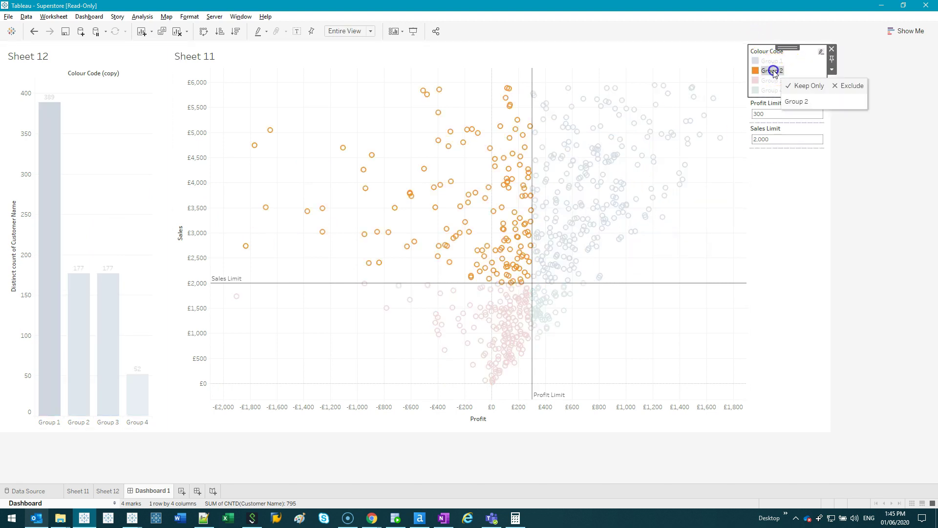
click(772, 81)
click(771, 91)
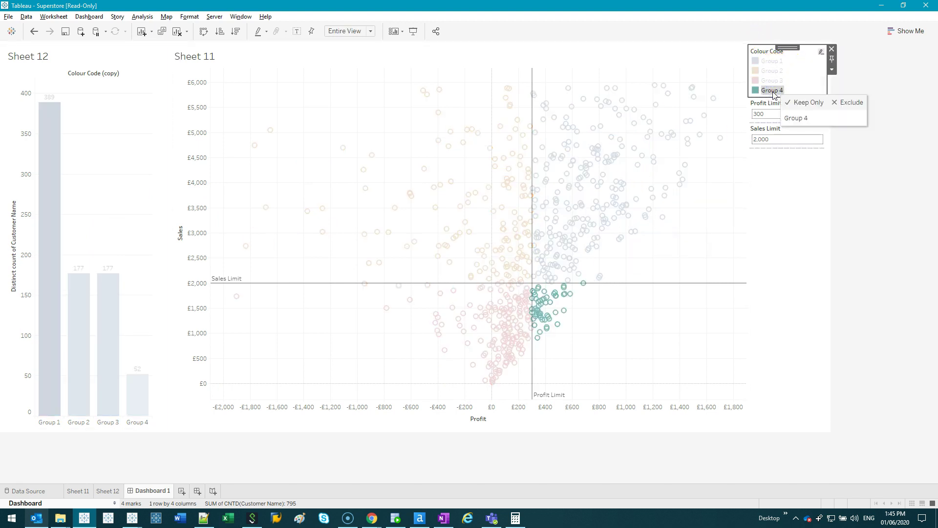
click(773, 91)
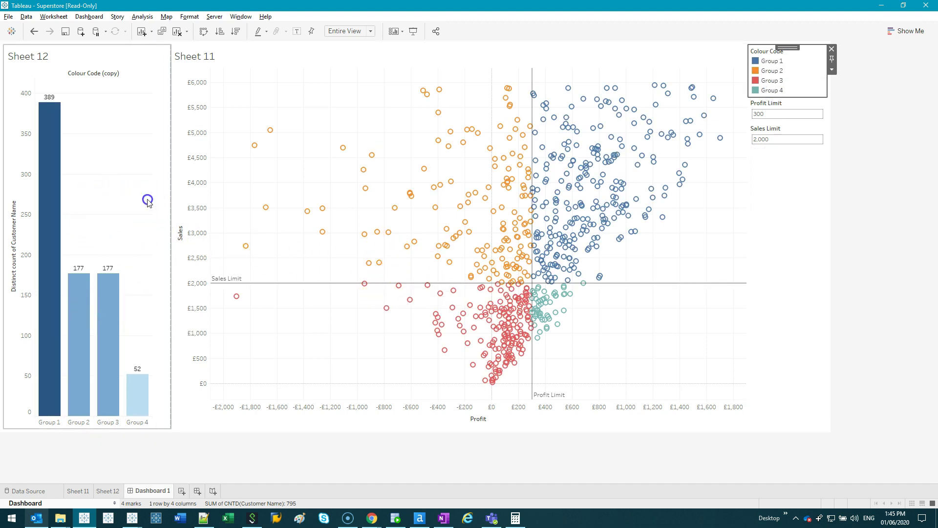
Marquee-select all four group bars in the customer-count chart.
drag(147, 200, 14, 395)
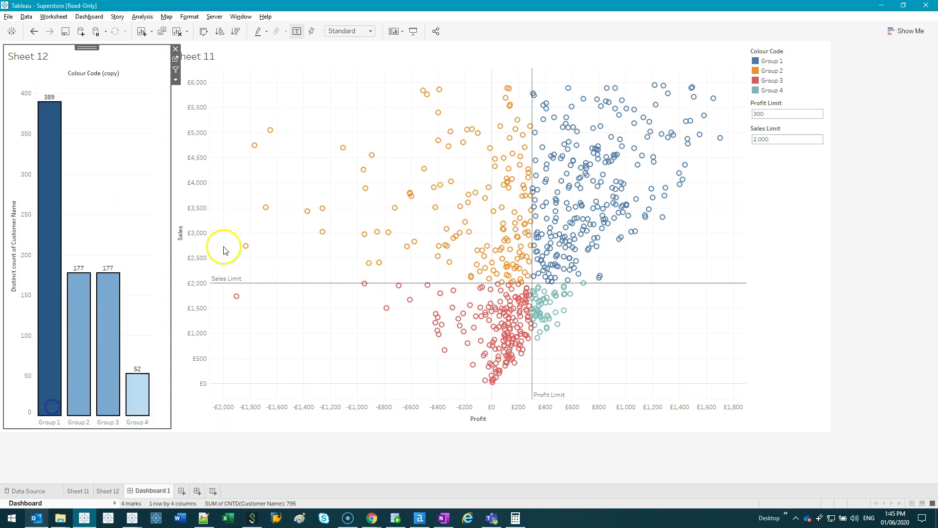
click(635, 132)
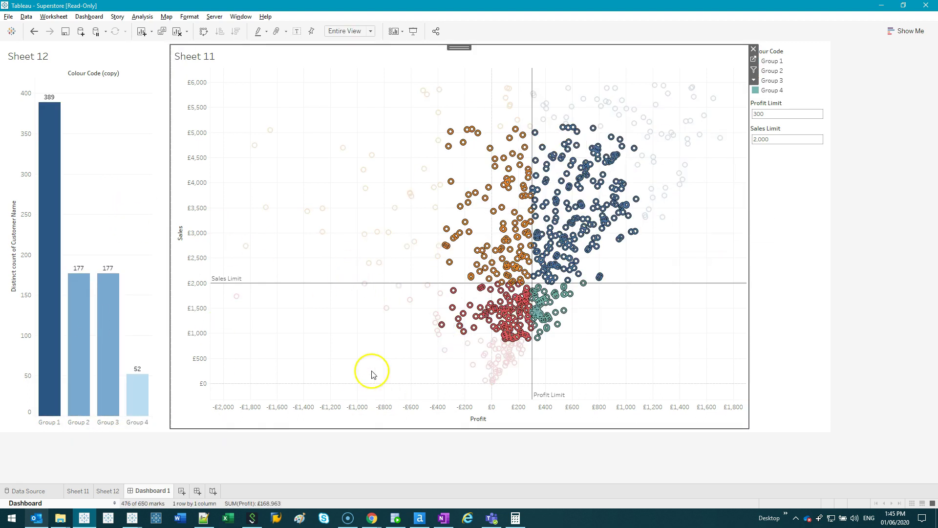
click(353, 345)
drag(146, 193, 30, 446)
mouse_move(506, 245)
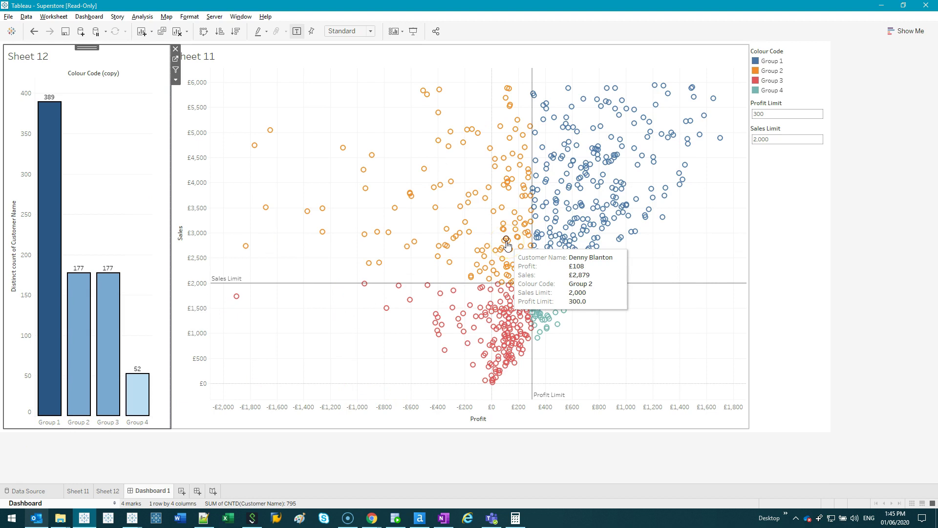
Create a new sheet plotting Sales against Profit with one mark per Customer Name.
click(74, 490)
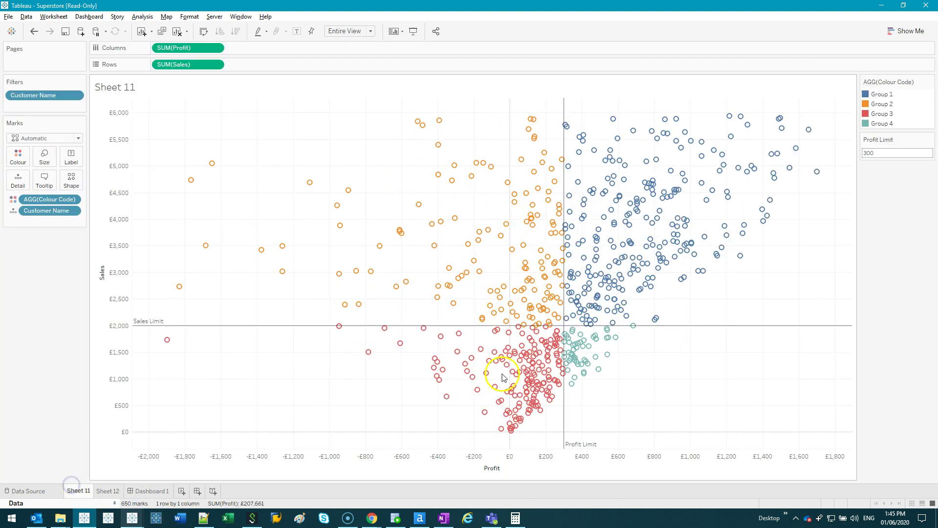
click(115, 502)
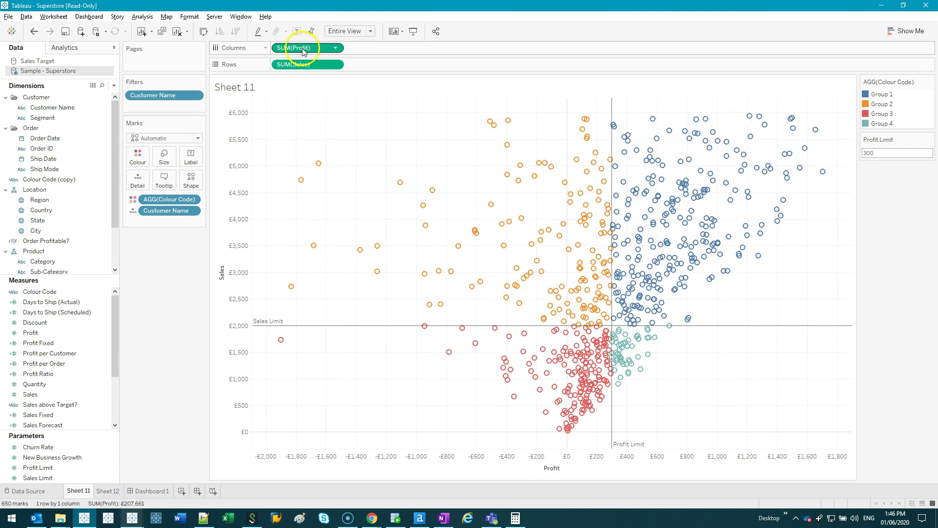
click(181, 491)
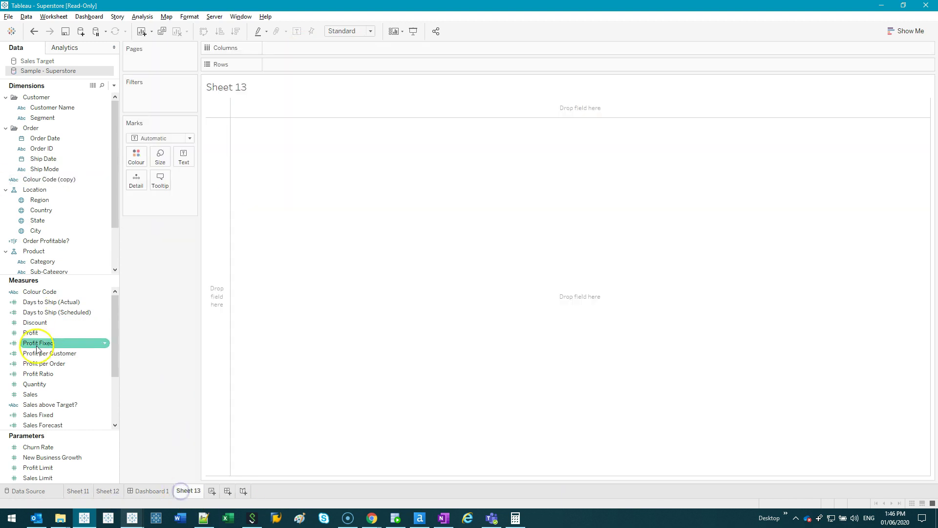
double_click(31, 332)
click(37, 394)
double_click(37, 394)
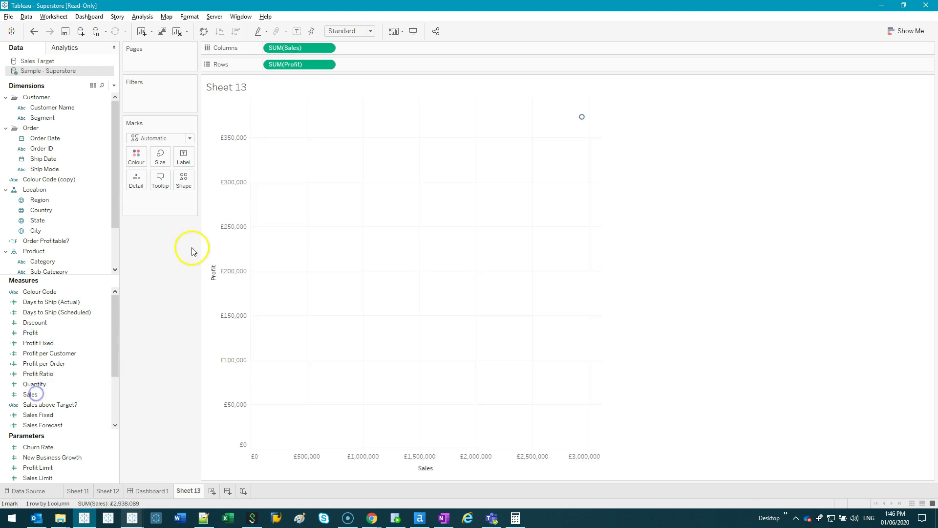
drag(61, 107, 136, 182)
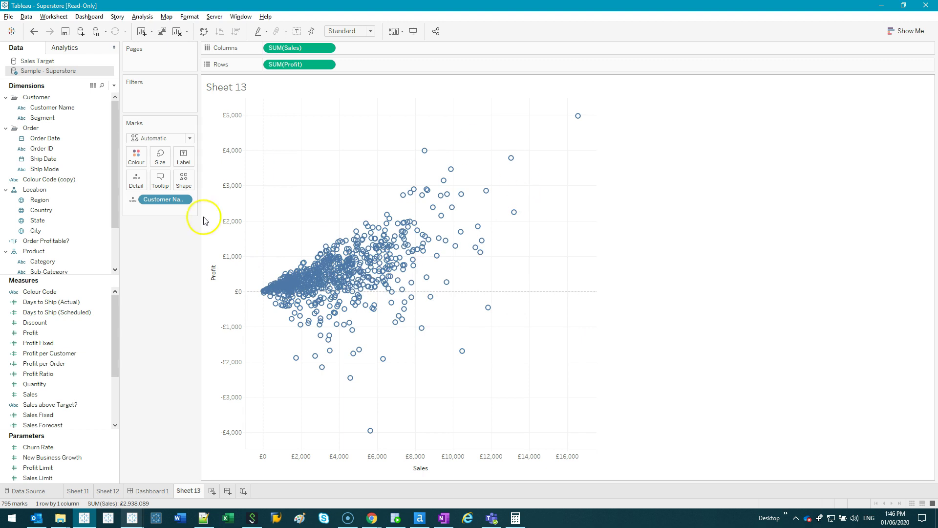
Keep only the lower-left customer cluster, then delete Sheet 13 and return to Sheet 11.
drag(253, 232, 357, 352)
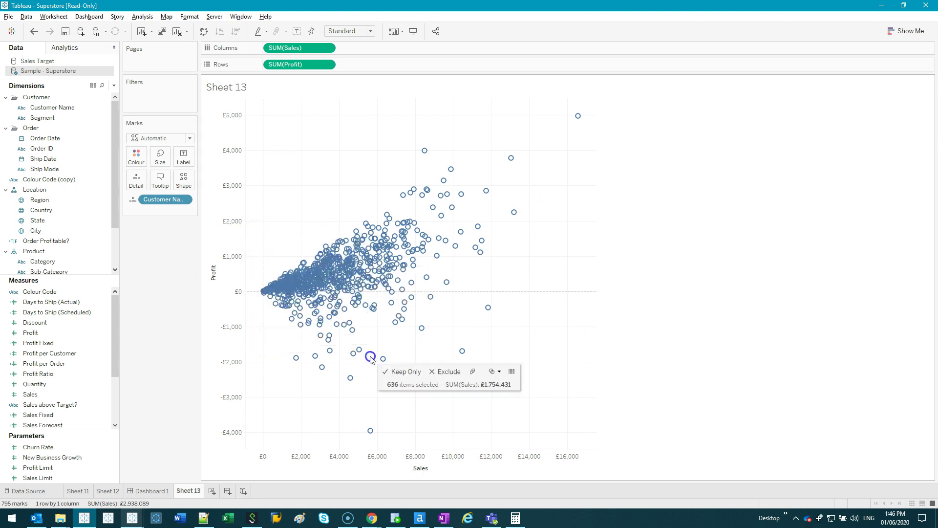
click(386, 370)
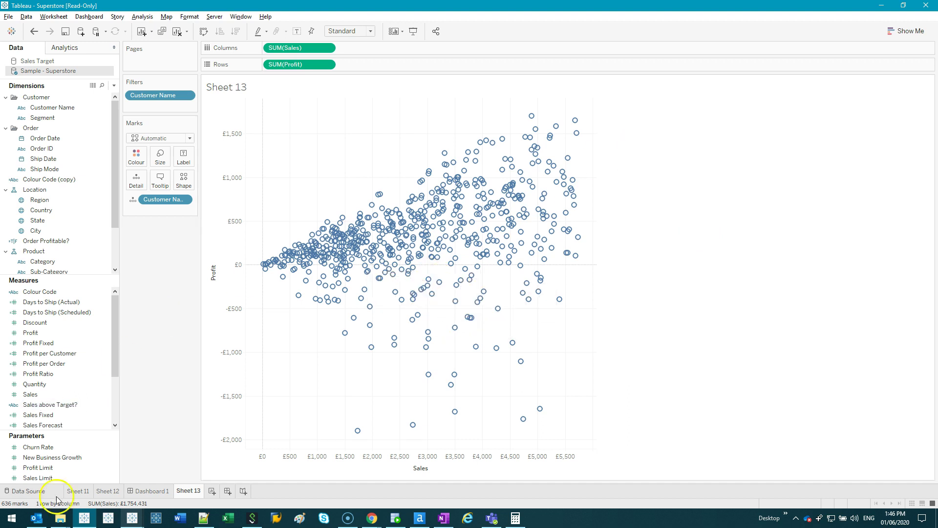
right_click(183, 490)
click(207, 380)
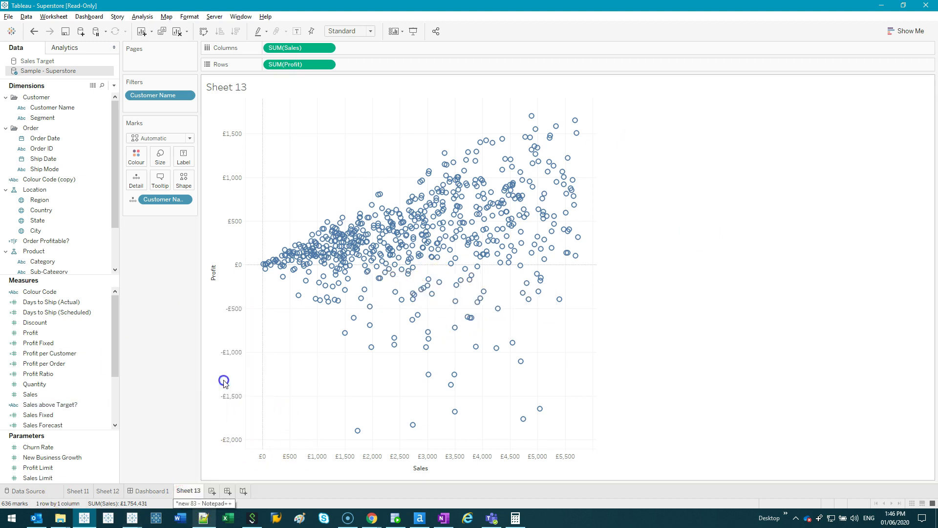
click(81, 490)
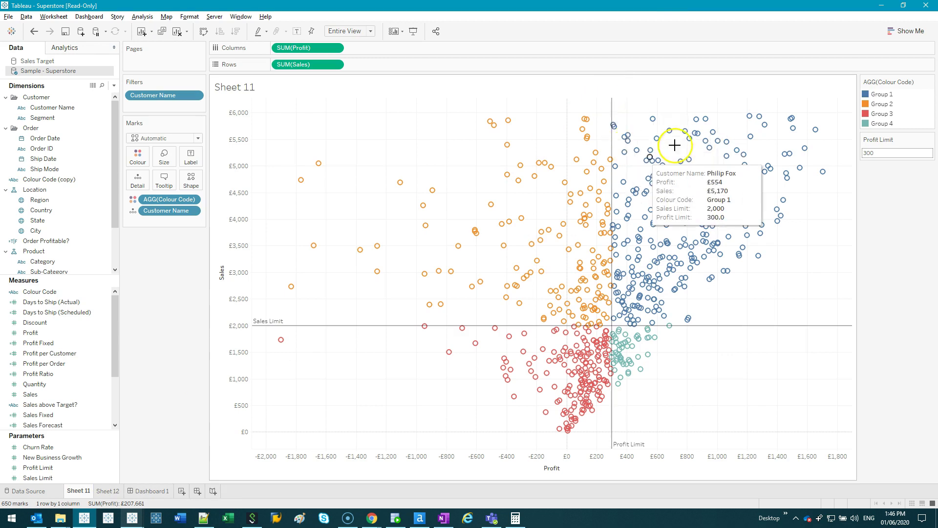
key(ctrl+2)
mouse_move(806, 127)
mouse_down()
mouse_move(635, 157)
mouse_move(732, 109)
mouse_up()
mouse_move(572, 157)
mouse_down()
mouse_move(379, 176)
mouse_move(544, 132)
mouse_up()
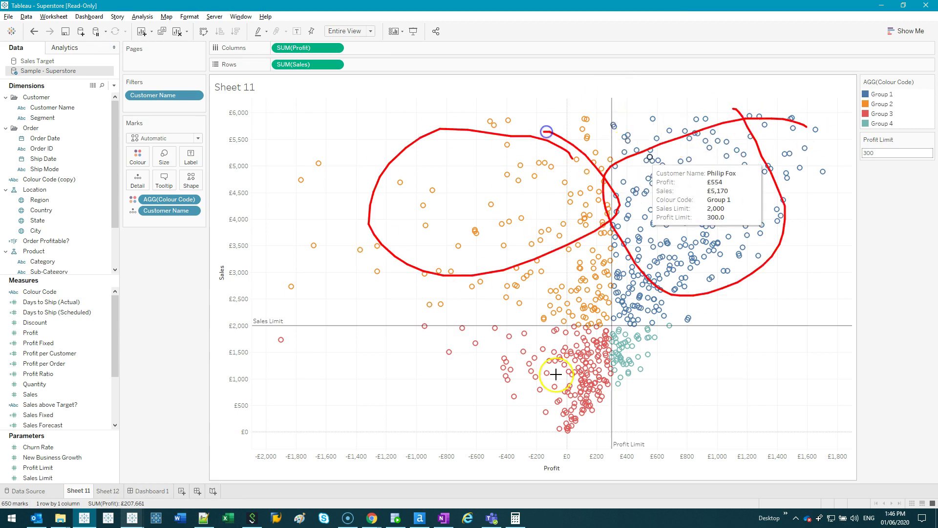
mouse_move(551, 364)
mouse_down()
mouse_move(422, 391)
mouse_move(479, 374)
mouse_move(462, 352)
mouse_up()
mouse_move(738, 335)
mouse_down()
mouse_move(701, 395)
mouse_move(694, 317)
mouse_up()
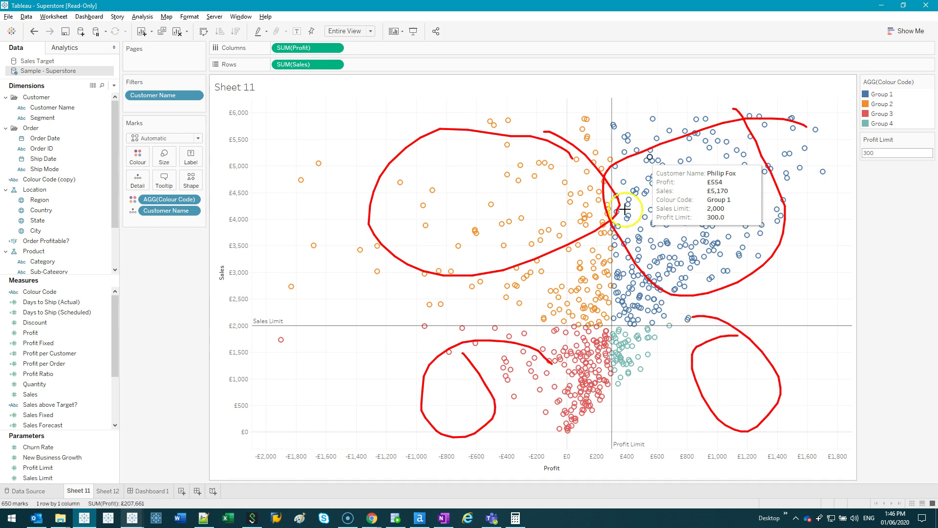
key(e)
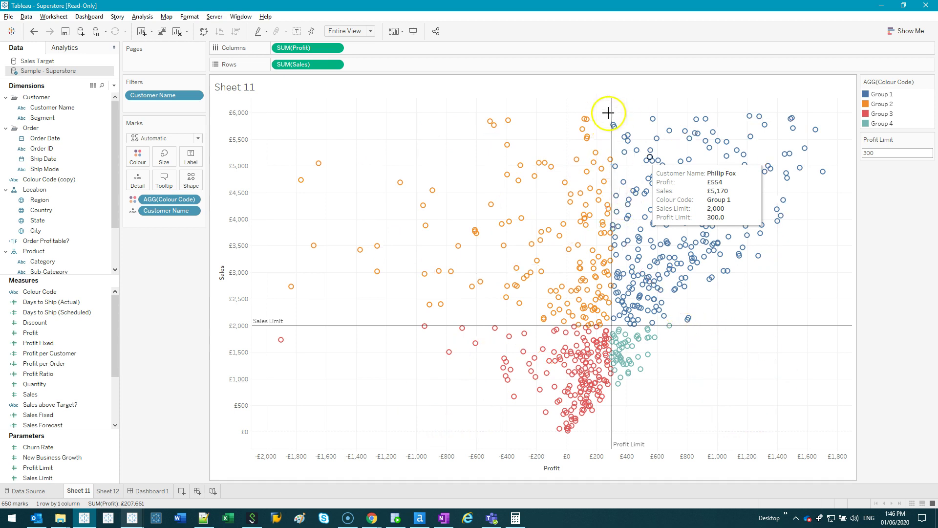
drag(608, 264, 613, 372)
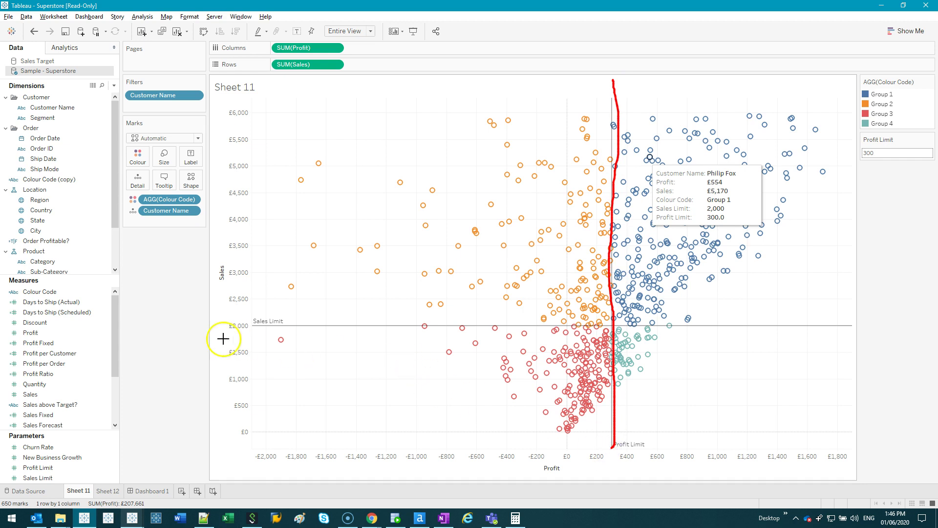
mouse_move(239, 323)
mouse_down()
mouse_move(403, 331)
mouse_move(800, 319)
mouse_up()
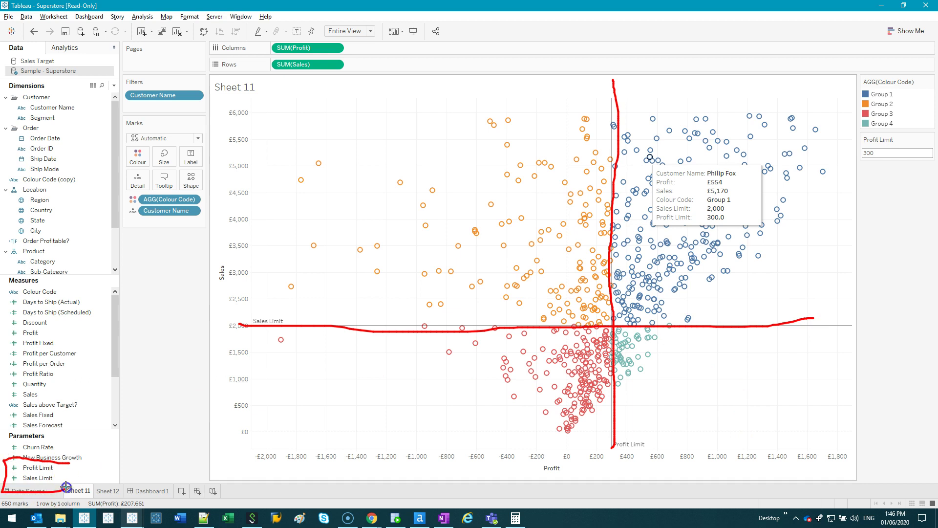
Review the Sales Limit parameter settings, confirming its current value of 2,000.
key(Escape)
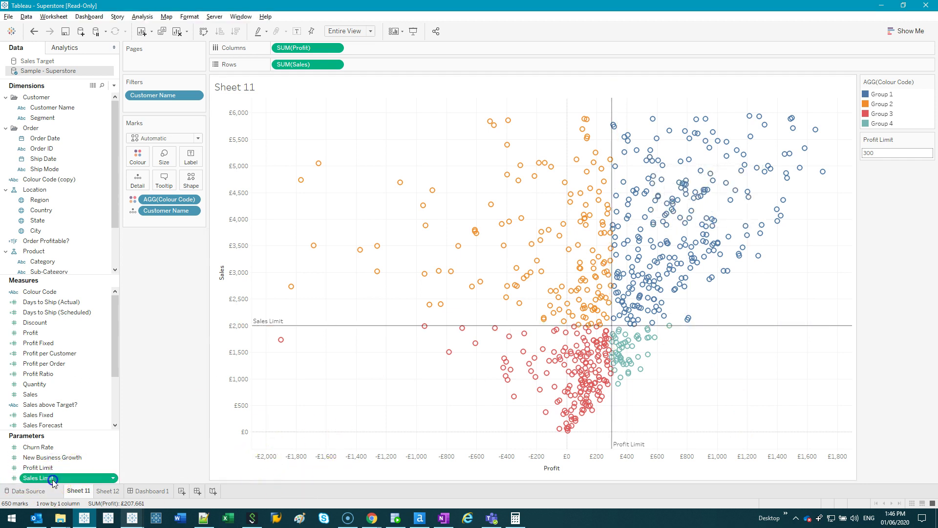
right_click(53, 479)
click(123, 359)
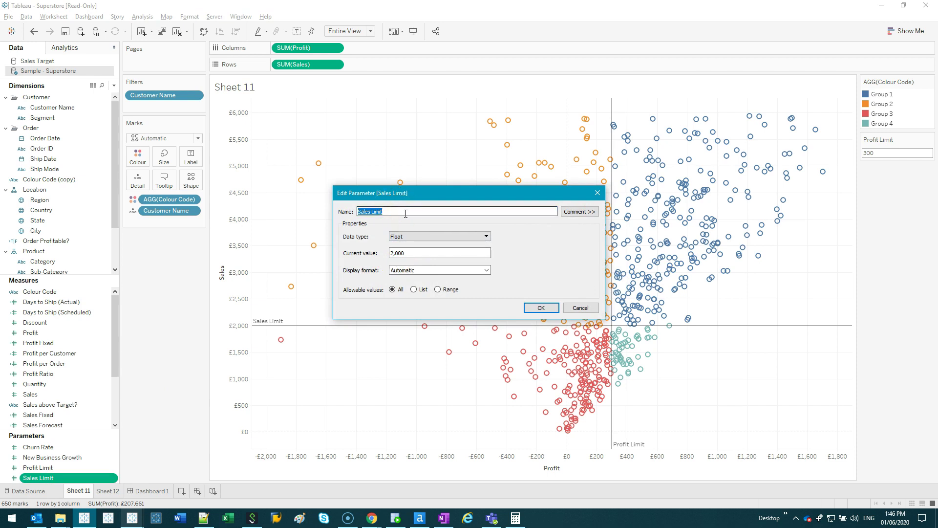
click(416, 252)
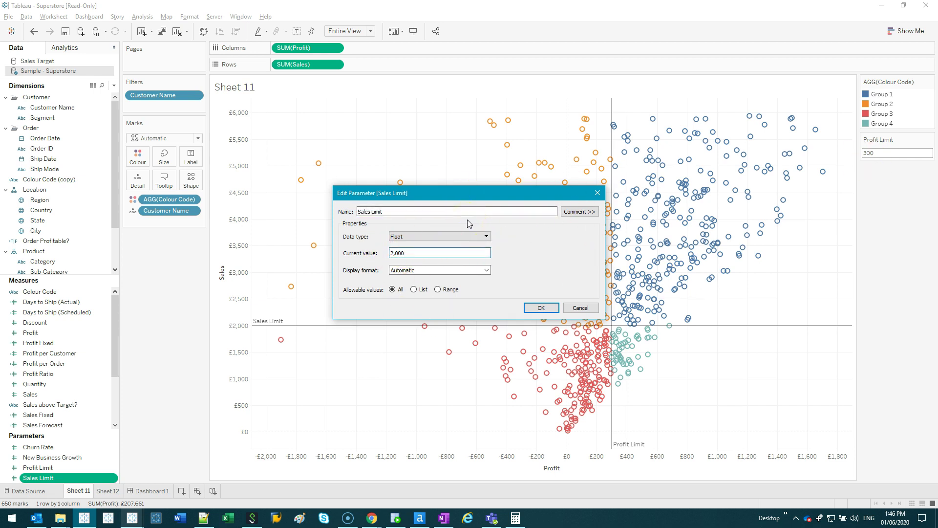
click(557, 310)
click(557, 309)
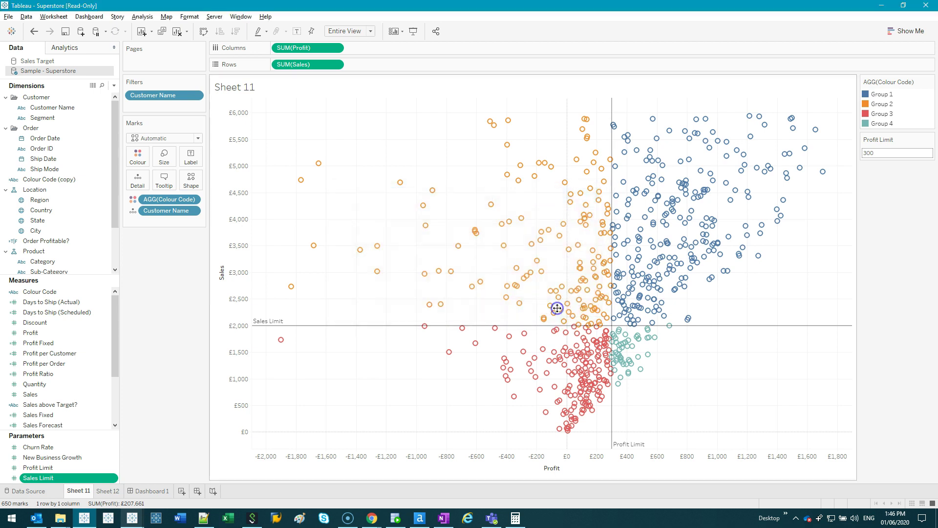
Review the Profit Limit parameter's current value of 300 and close without changes.
right_click(54, 467)
click(106, 345)
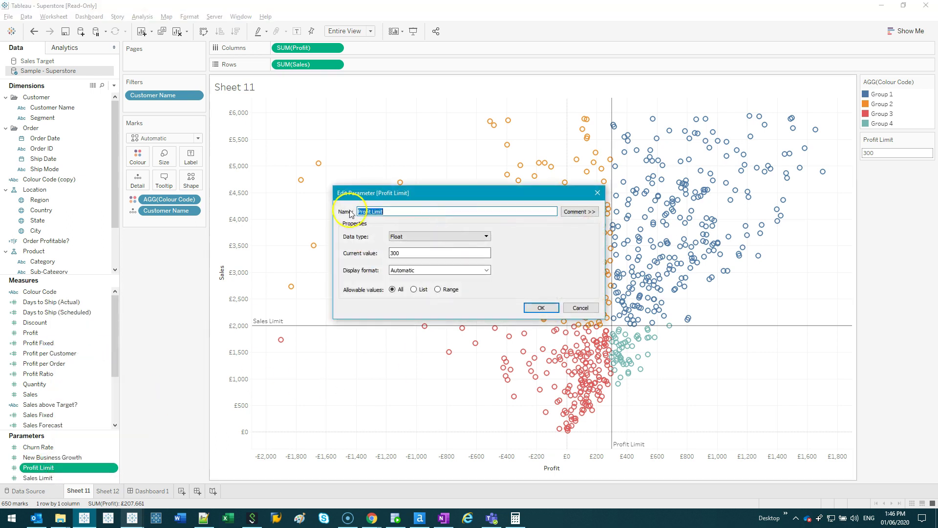
click(405, 254)
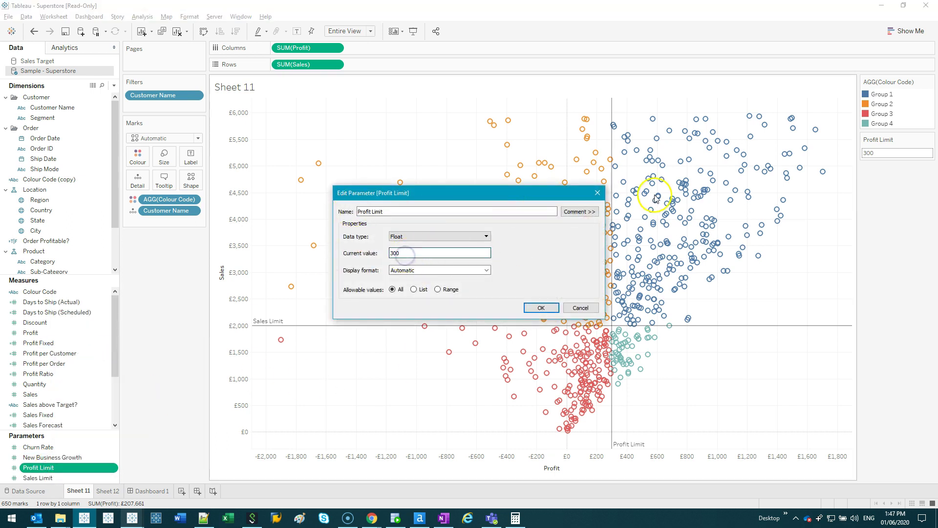
click(596, 193)
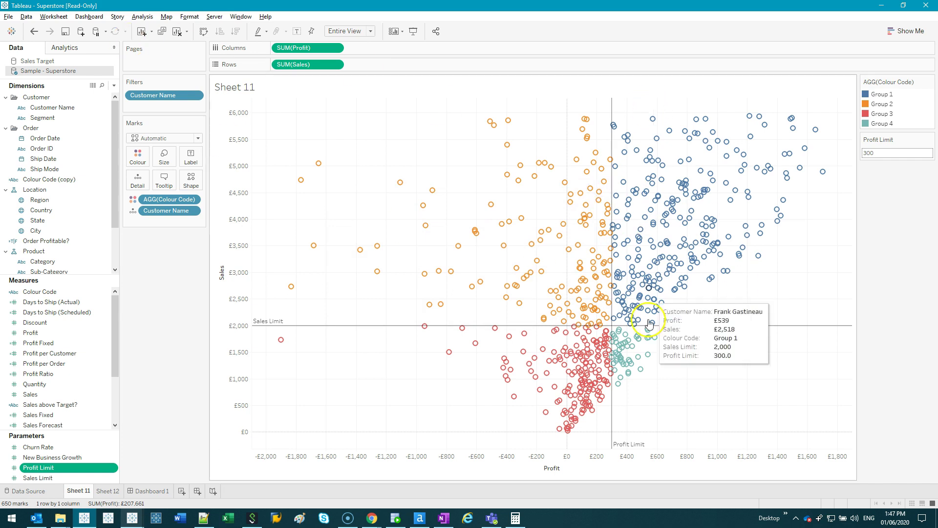
Start a SUM(Profit) reference line from Analytics, check its value options, then cancel back to Data.
click(74, 47)
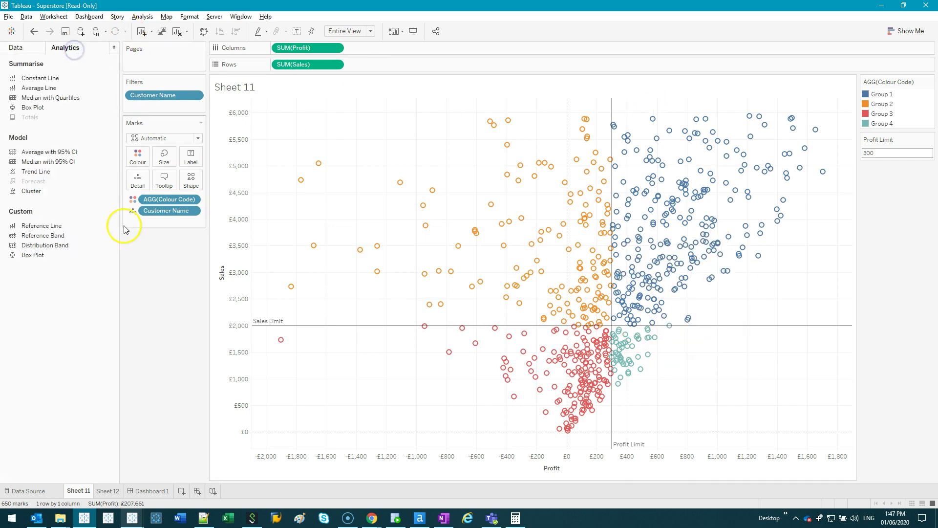
drag(53, 228, 301, 149)
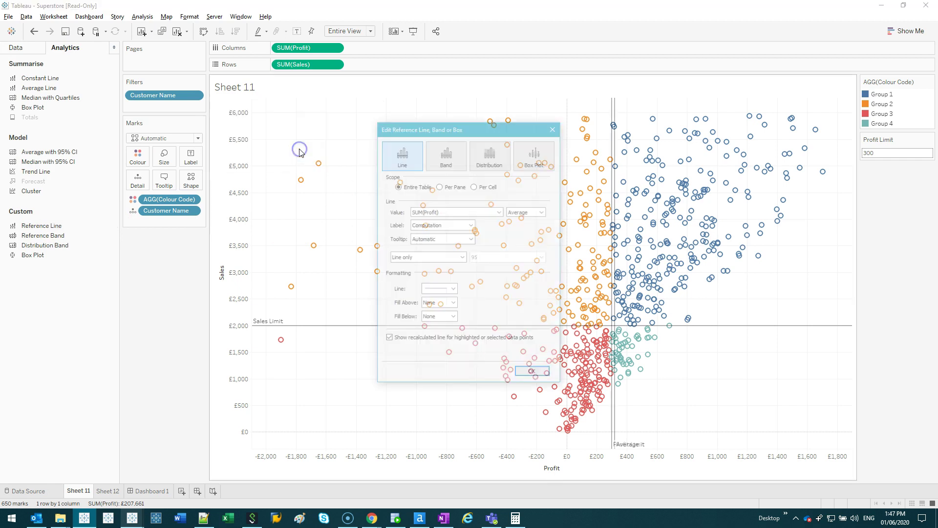
click(499, 211)
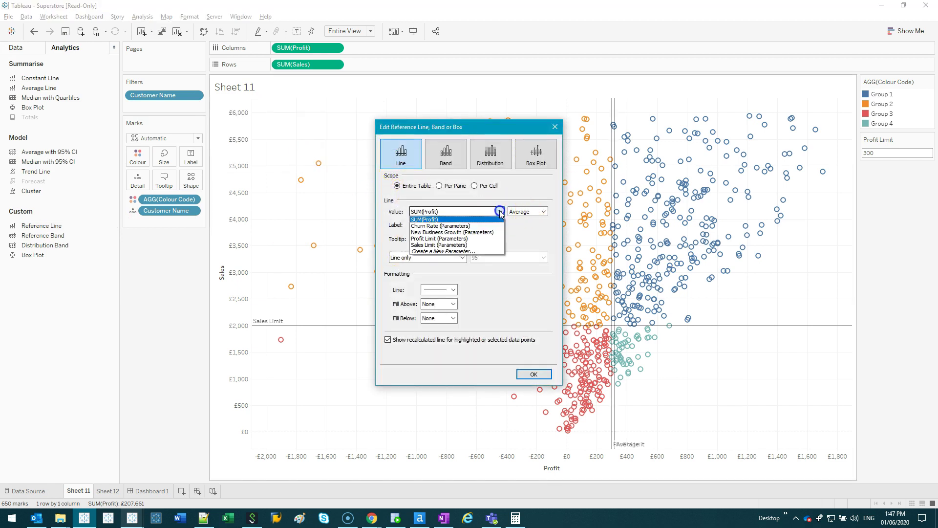
click(554, 127)
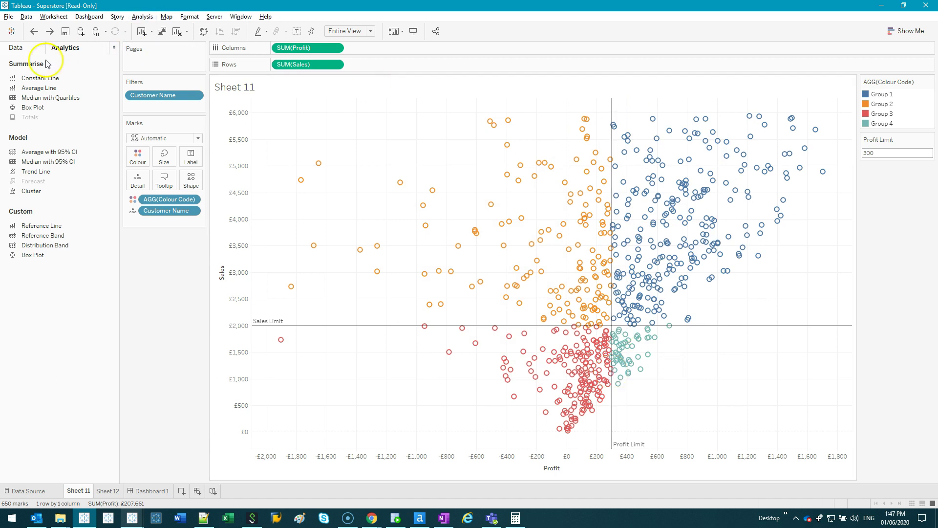
click(35, 51)
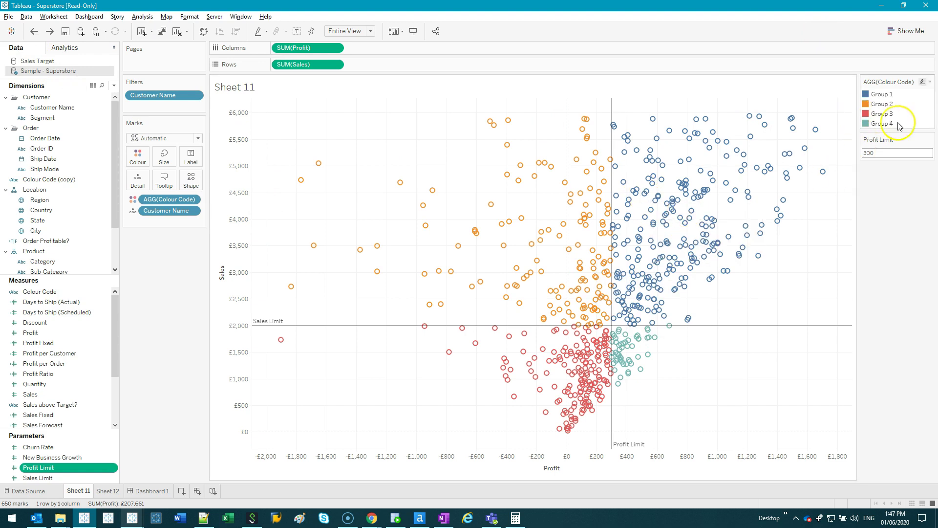
mouse_move(649, 300)
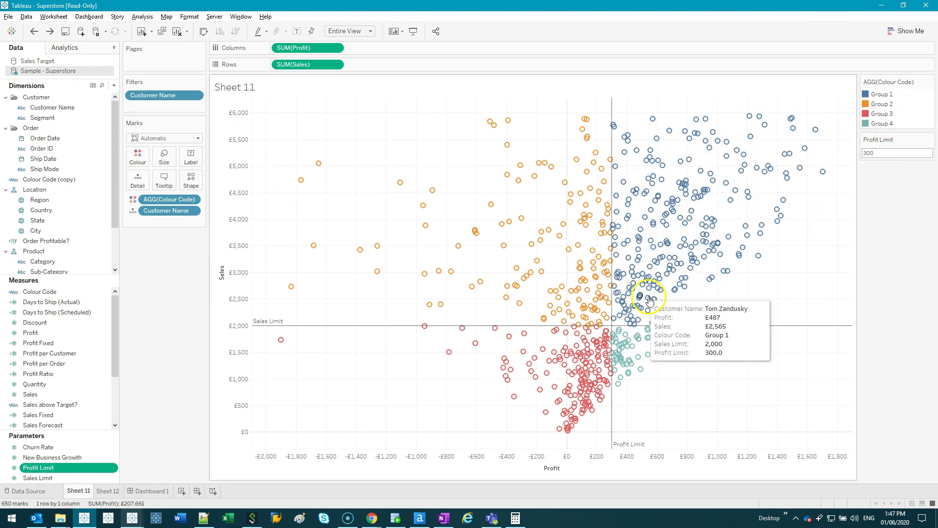
mouse_move(611, 111)
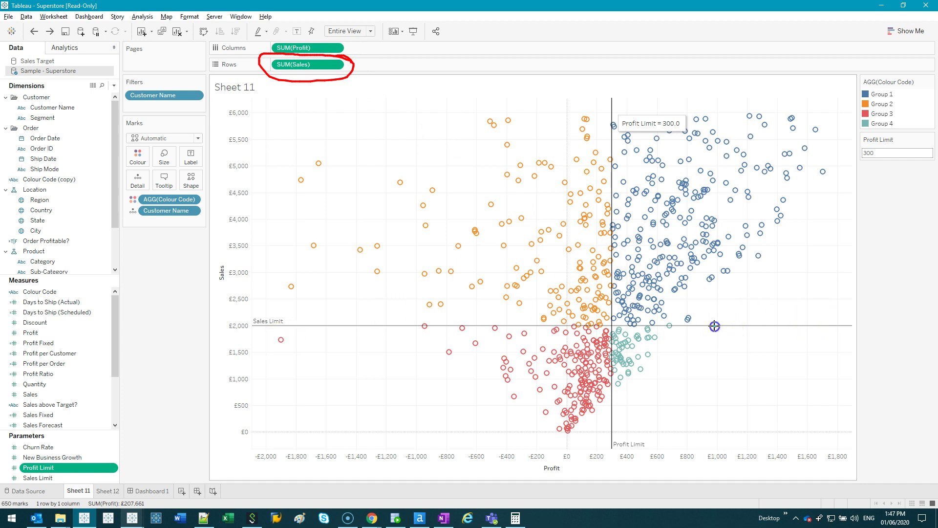
drag(714, 326, 823, 327)
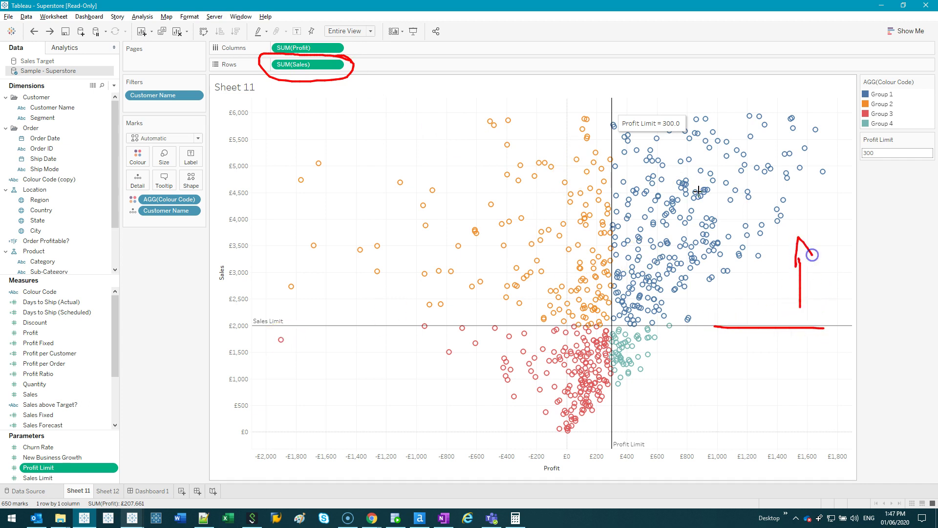
mouse_move(332, 39)
mouse_down()
mouse_move(294, 52)
mouse_move(342, 49)
mouse_move(361, 29)
mouse_up()
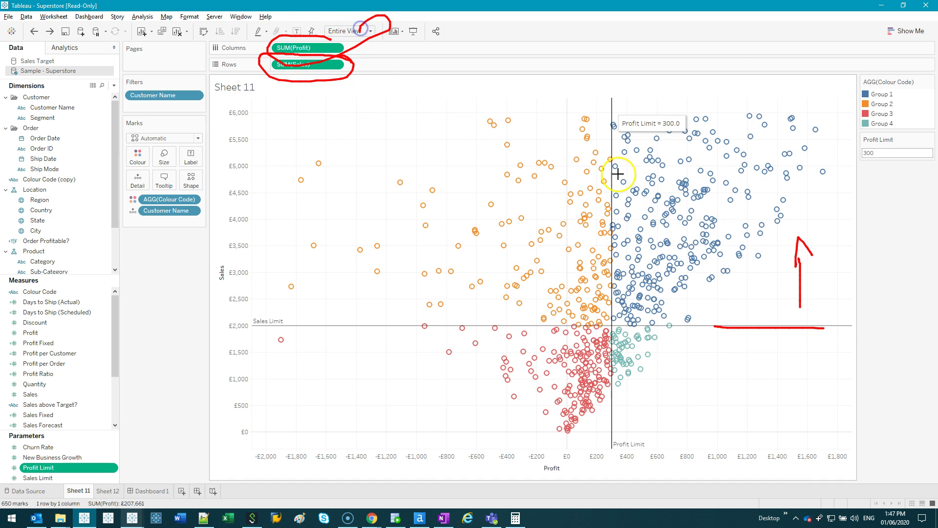
drag(610, 151, 616, 188)
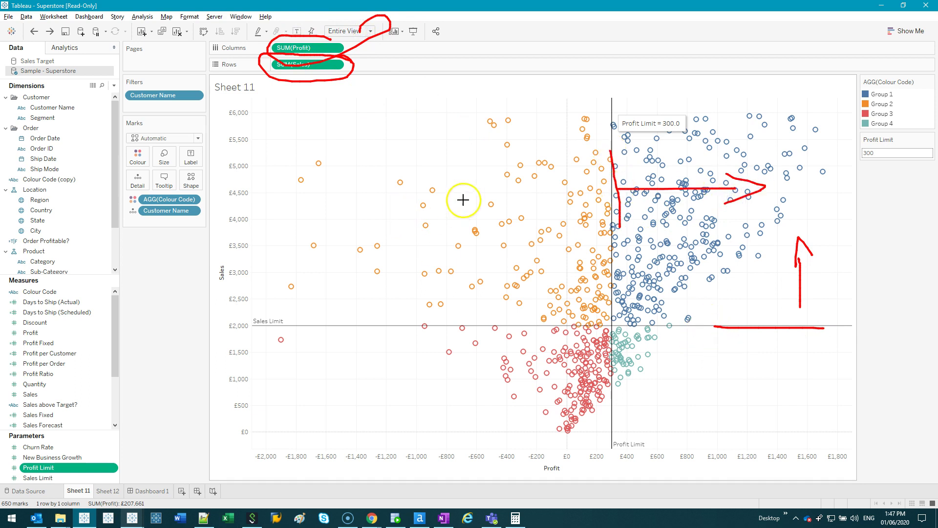
right_click(473, 168)
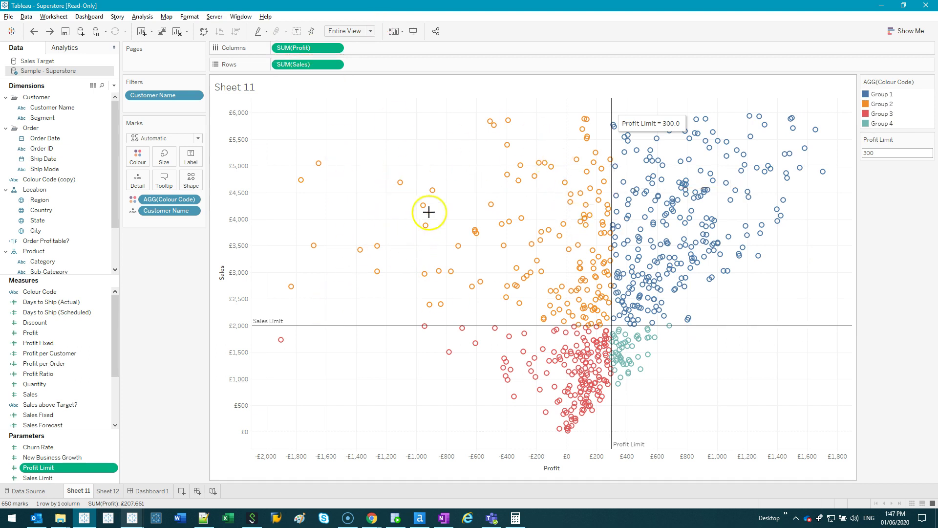
mouse_move(321, 325)
mouse_down()
mouse_move(443, 330)
mouse_move(392, 291)
mouse_move(386, 278)
mouse_move(404, 284)
mouse_up()
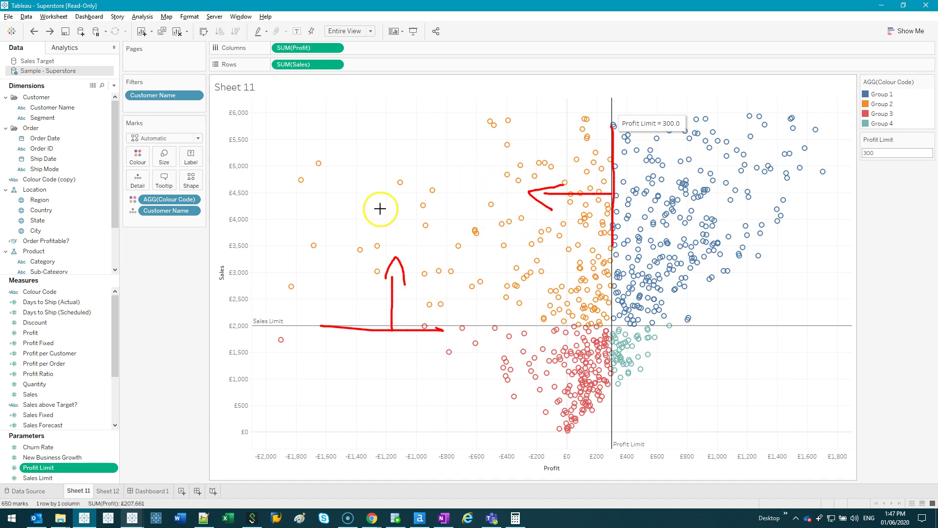
key(Escape)
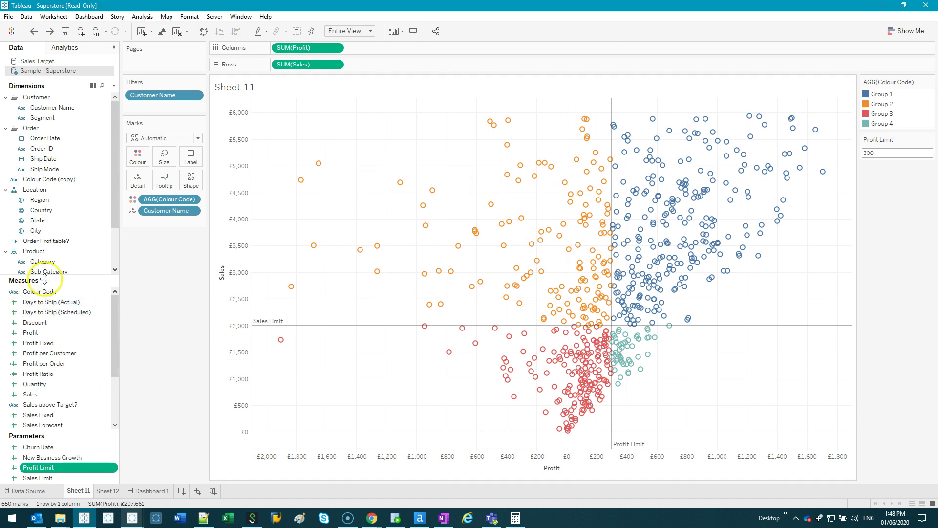
Edit Colour Code, adding blank lines after each group condition, and save it.
right_click(45, 292)
click(74, 352)
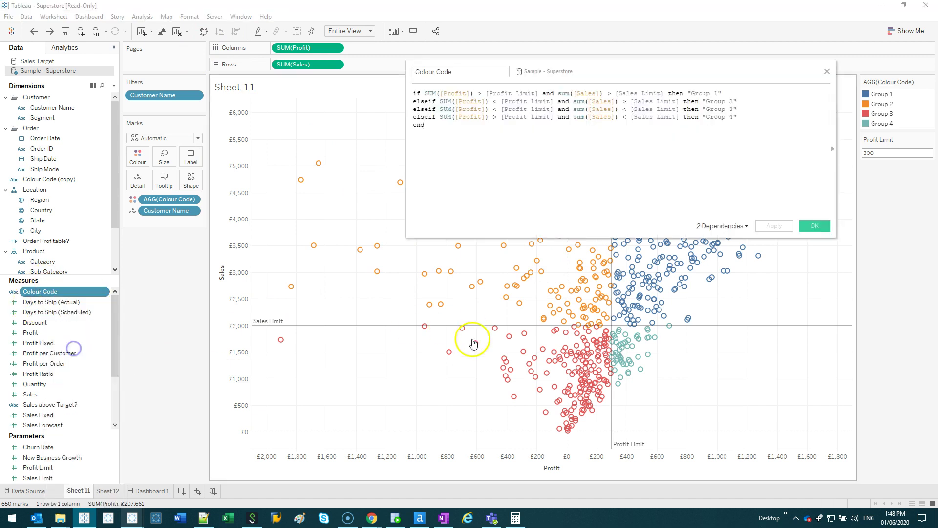
drag(715, 74, 419, 120)
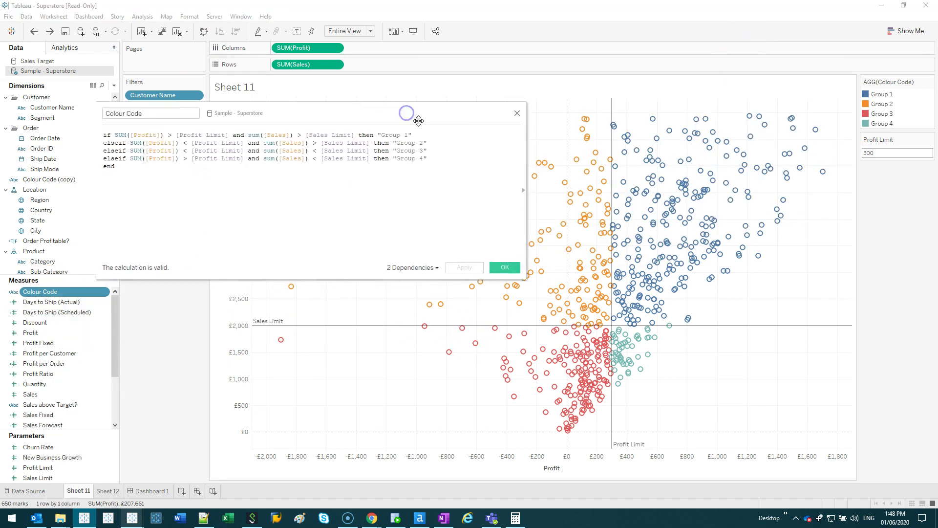
key(Return)
click(434, 150)
key(Return)
click(434, 166)
key(Return)
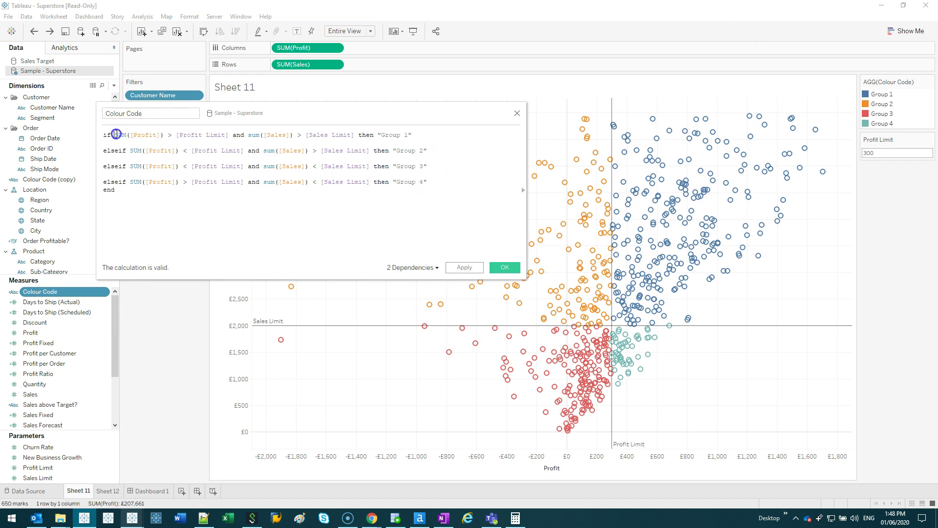
drag(116, 134, 214, 137)
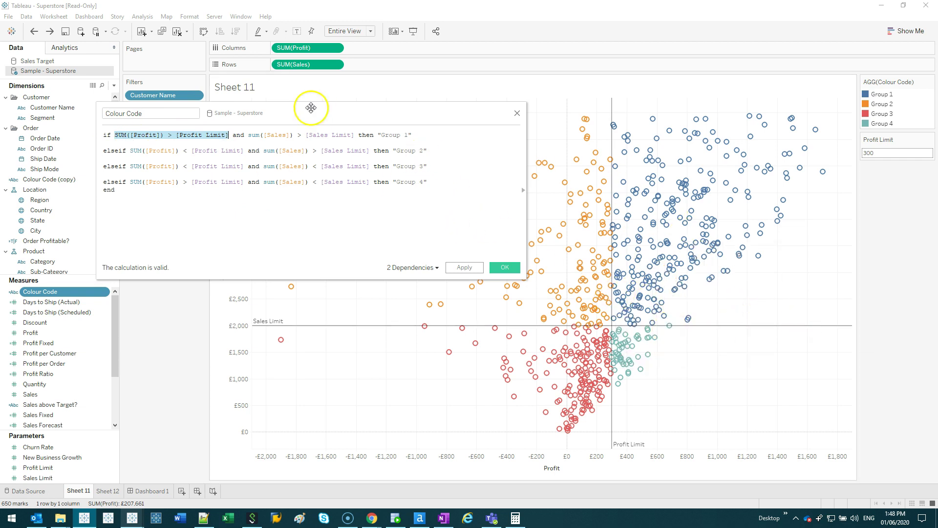
drag(264, 135, 289, 139)
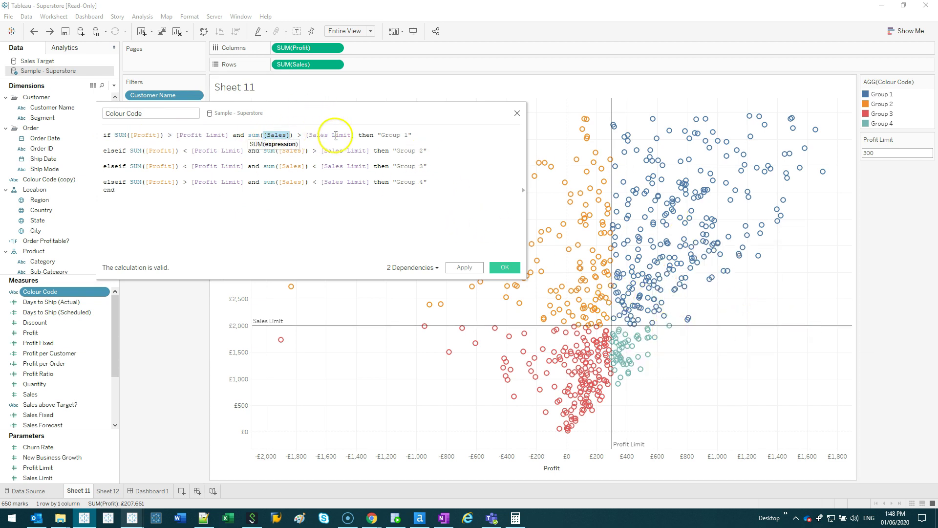
mouse_move(652, 226)
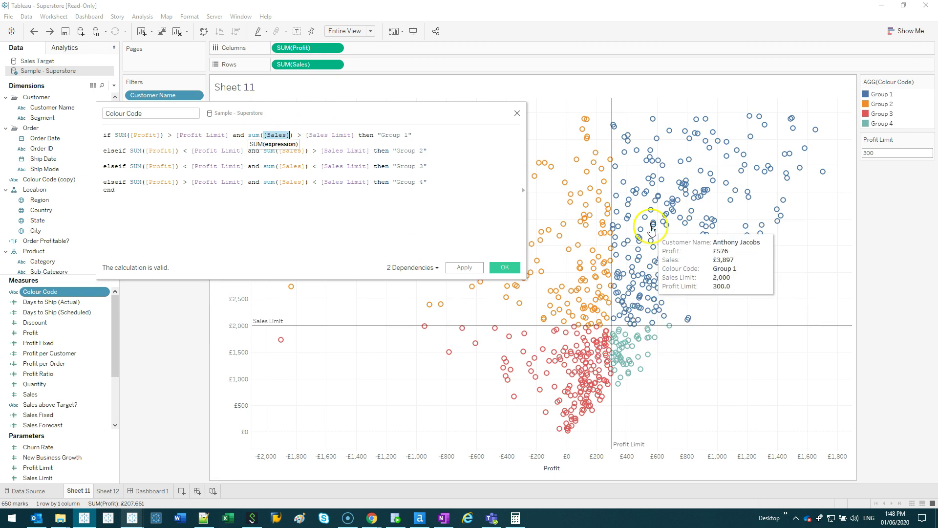
click(505, 267)
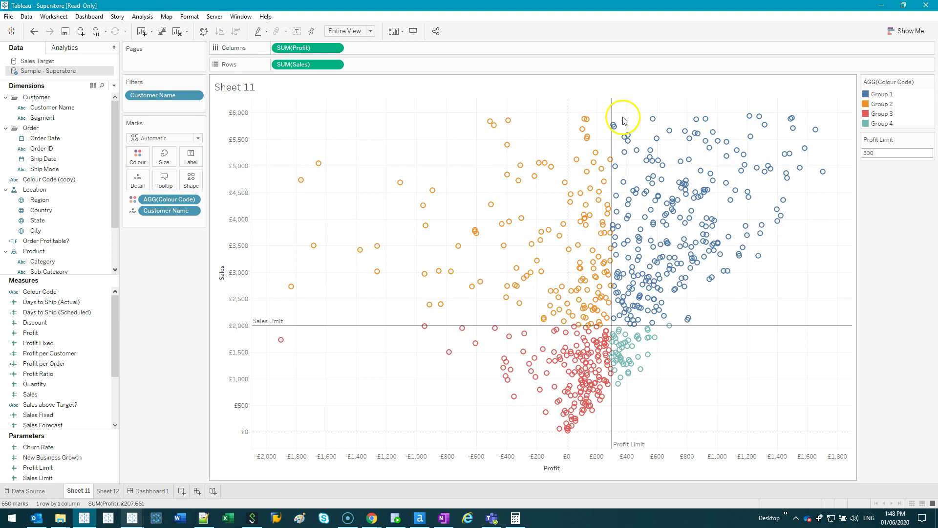
Box-select the Group 1 customers in the top-right quadrant, then clear the selection.
click(653, 119)
click(591, 130)
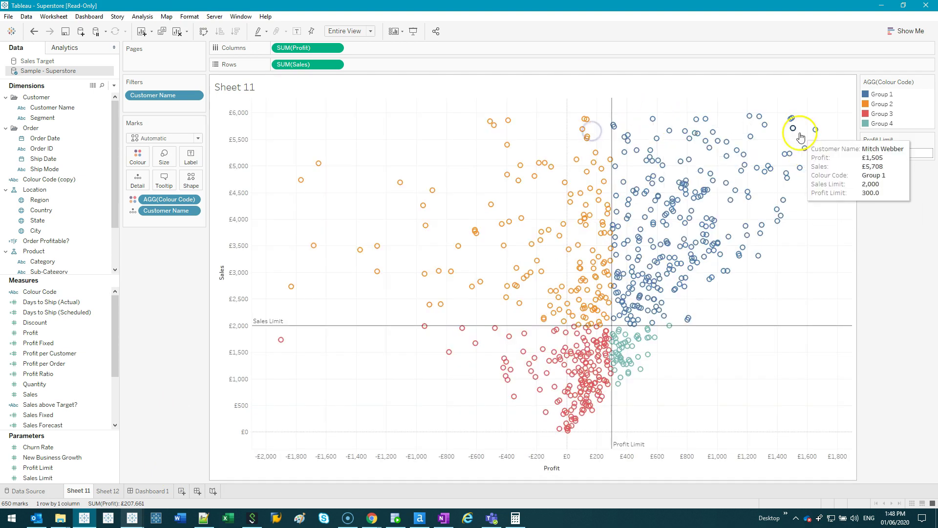
drag(852, 107, 611, 325)
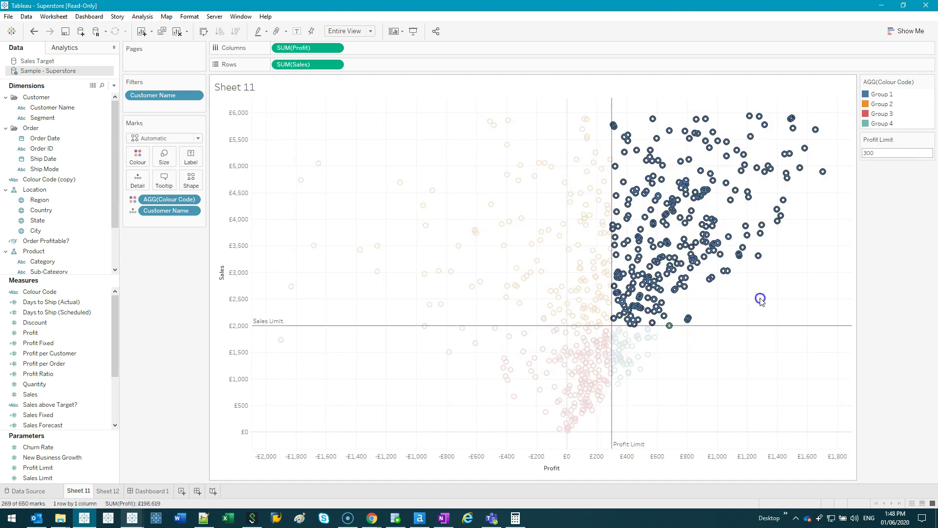
click(760, 299)
On new Sheet 13, show CNTD(Customer Name) with Colour Code on Rows (Group 1: 795), then return to Sheet 11.
click(182, 491)
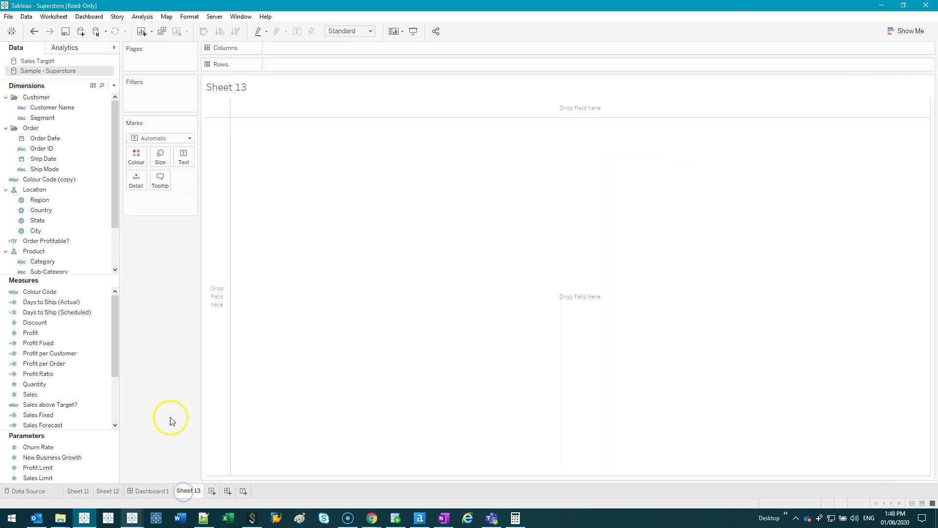
click(56, 292)
double_click(55, 292)
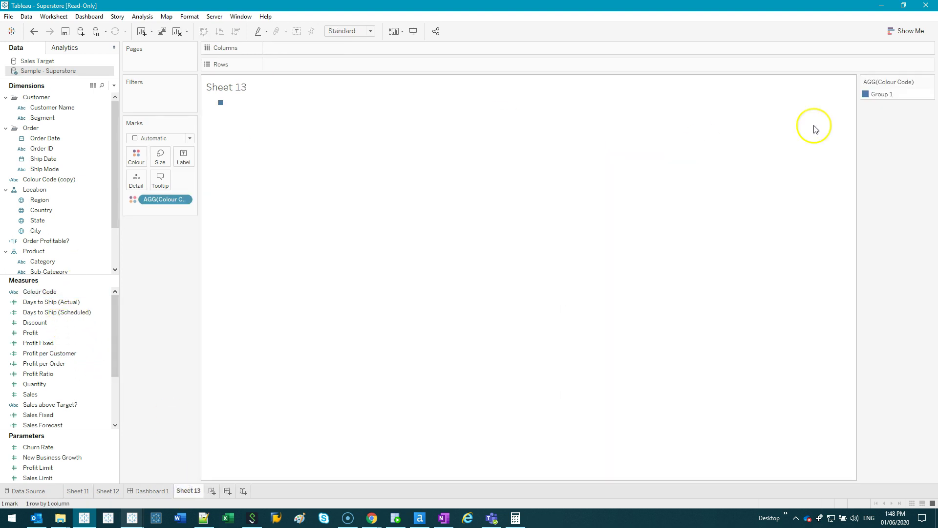
click(114, 136)
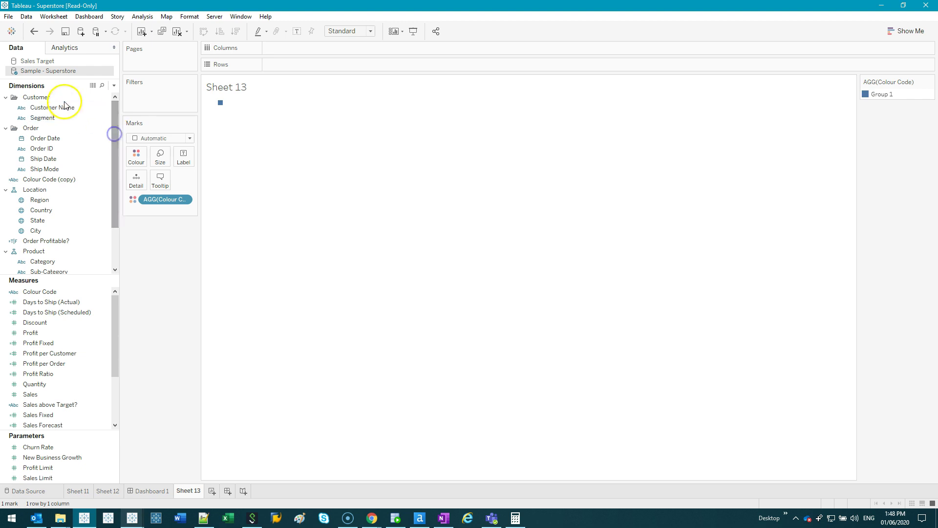
drag(64, 107, 303, 46)
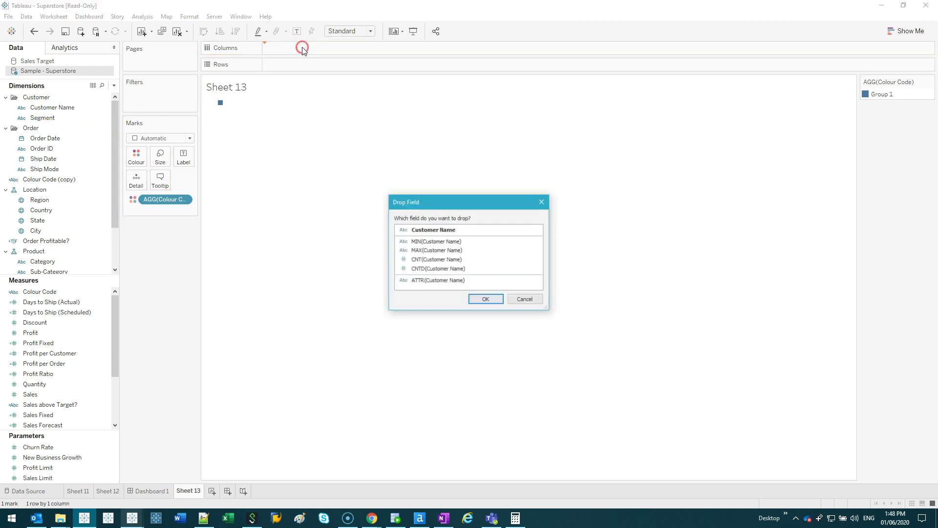
double_click(452, 268)
mouse_move(785, 105)
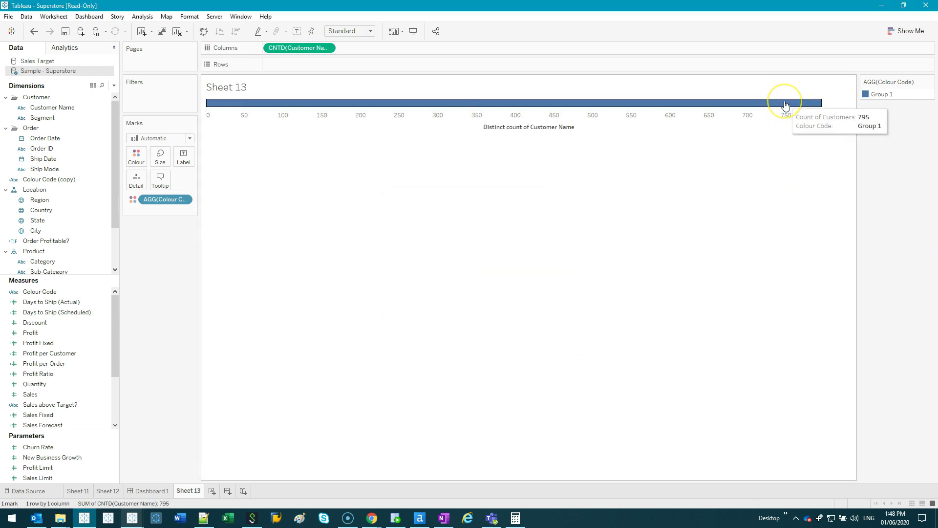
click(154, 200)
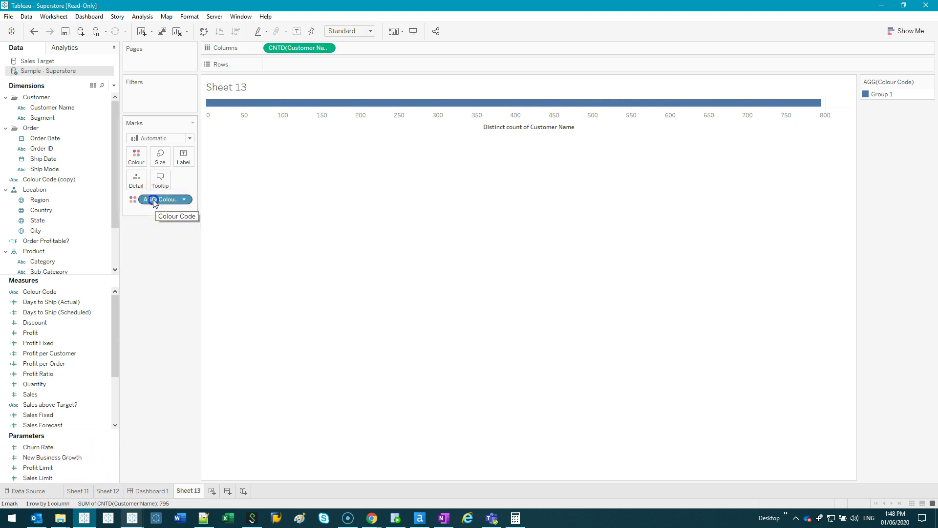
drag(154, 200, 275, 64)
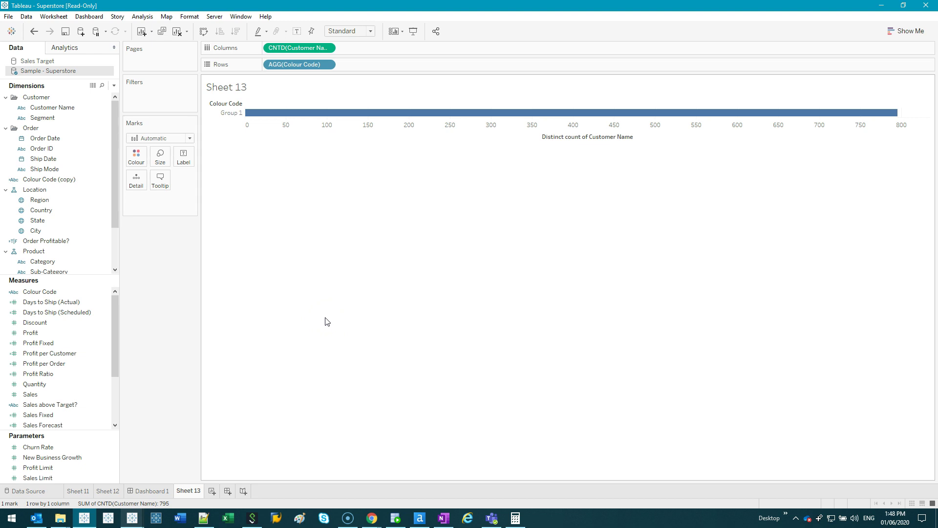
click(89, 491)
On Sheet 13, inspect the 10,000 Superstore rows in a maximized View Data window, then close it.
mouse_move(647, 241)
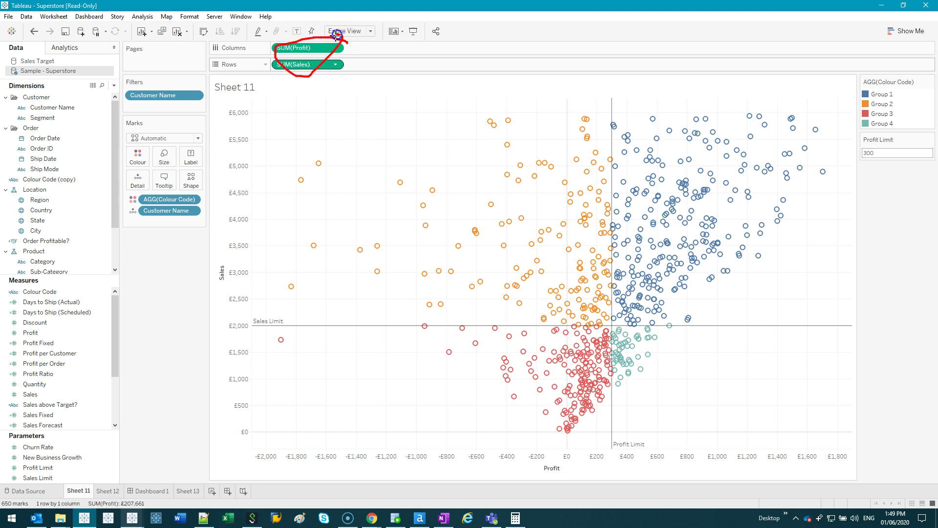
click(182, 491)
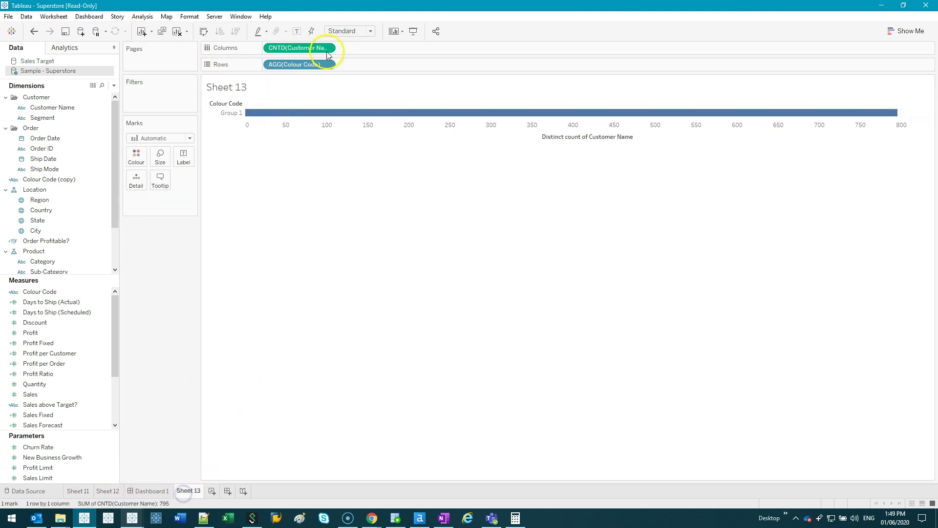
click(86, 84)
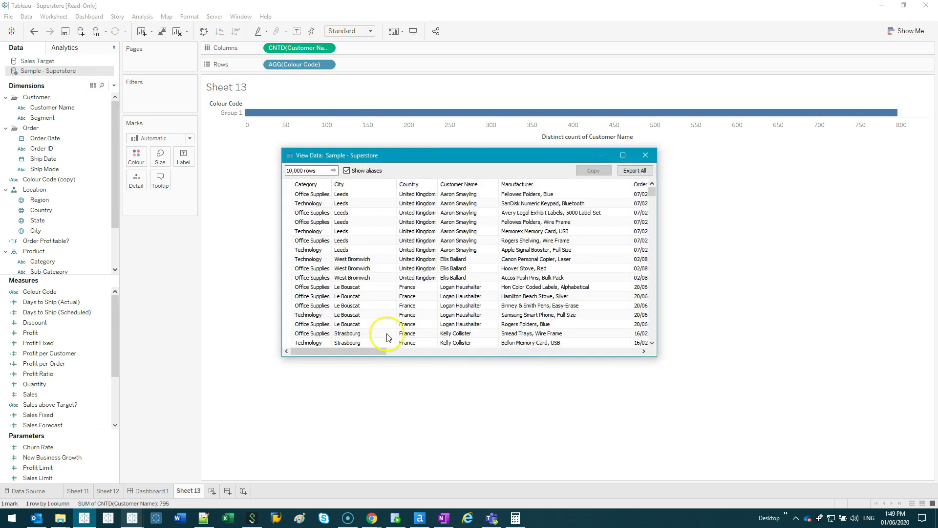
click(622, 155)
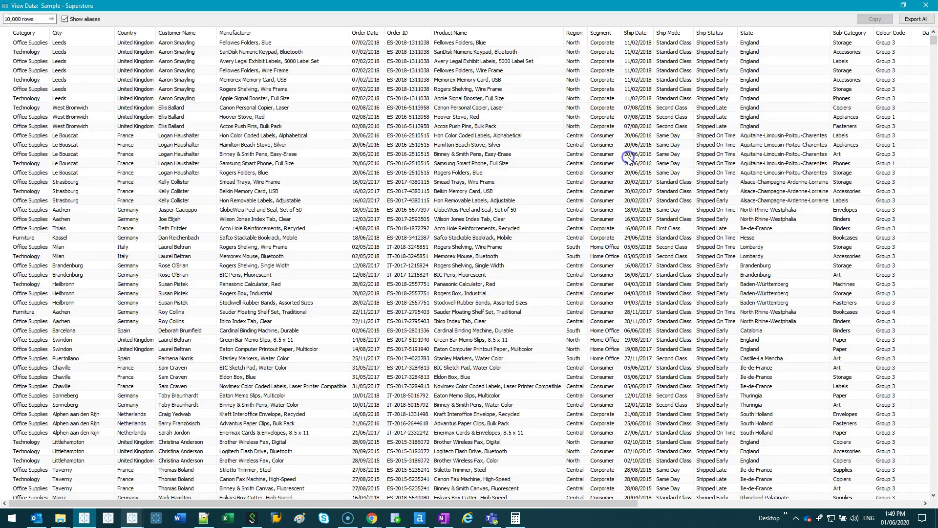
click(935, 10)
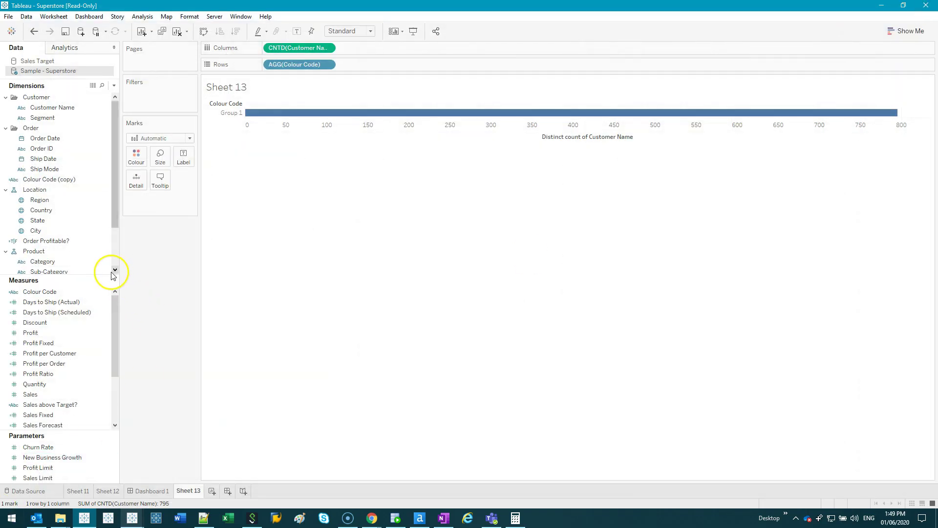
Enlarge the Measures list and open the Profit Fixed calculation editor.
drag(115, 273, 109, 233)
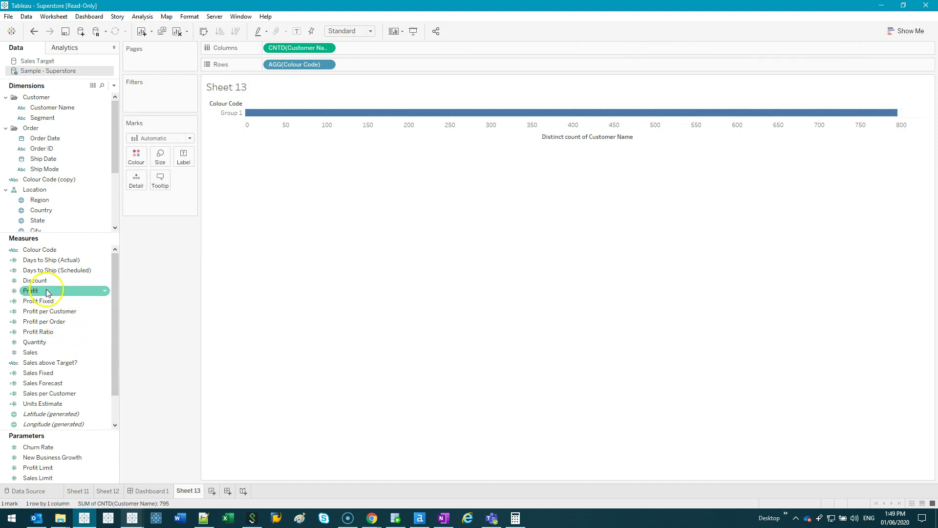
click(52, 302)
ctrl+click(54, 374)
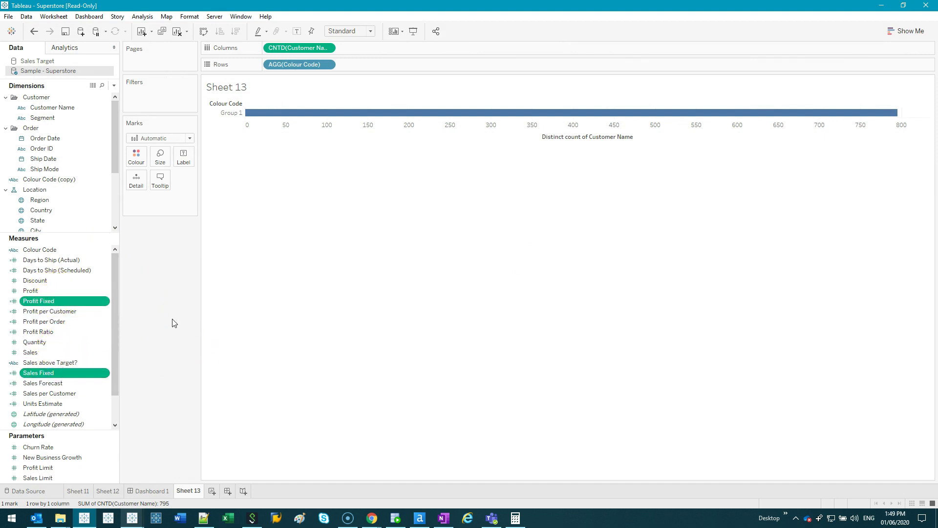
click(235, 157)
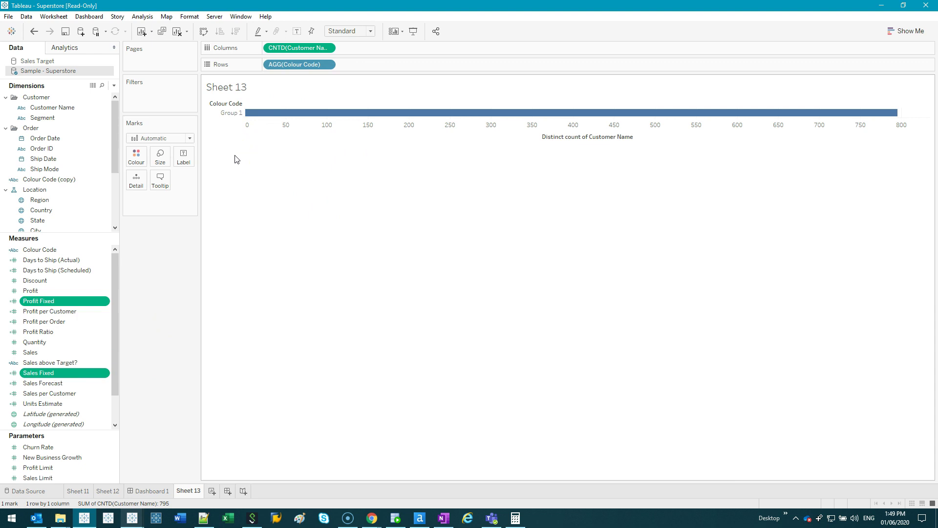
click(46, 300)
right_click(48, 300)
click(95, 125)
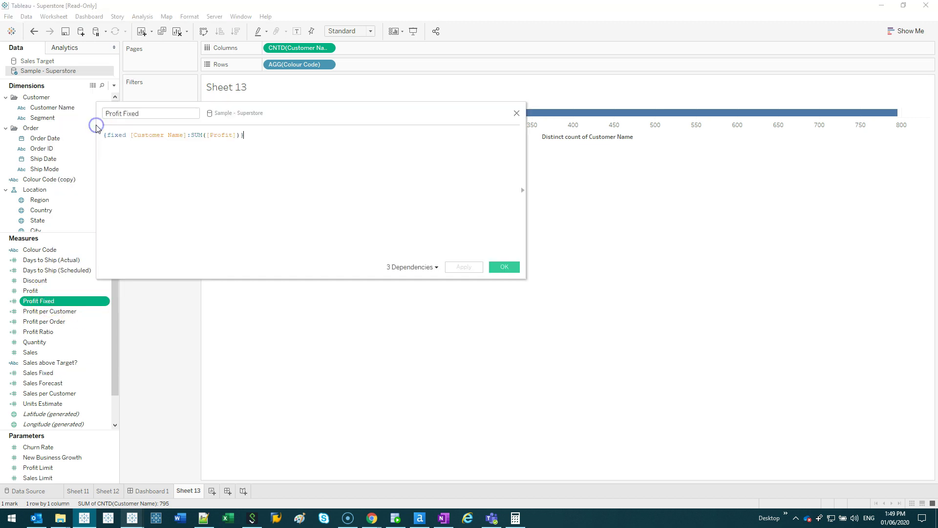
Highlight FIXED, [Customer Name] and SUM([Profit]) in the formula, sketch an explanatory chart, then clear it.
click(112, 133)
click(132, 135)
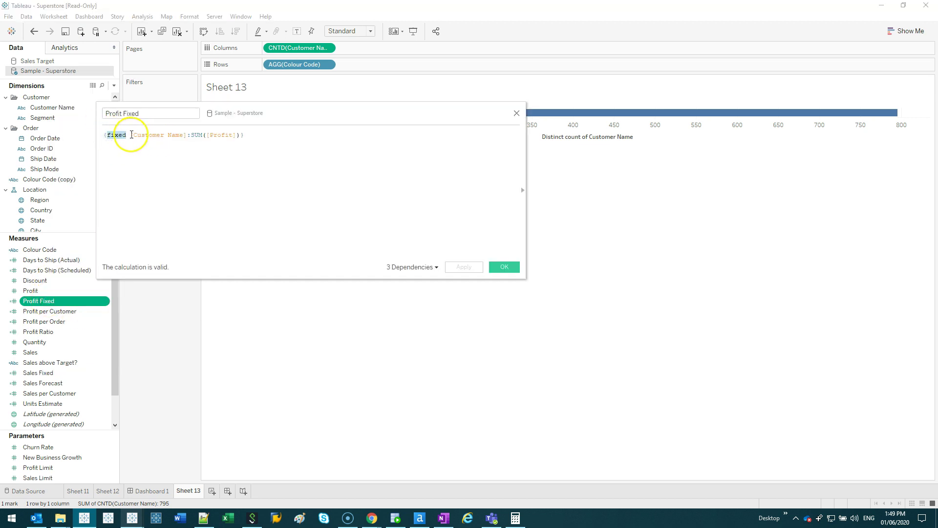
drag(200, 135, 240, 135)
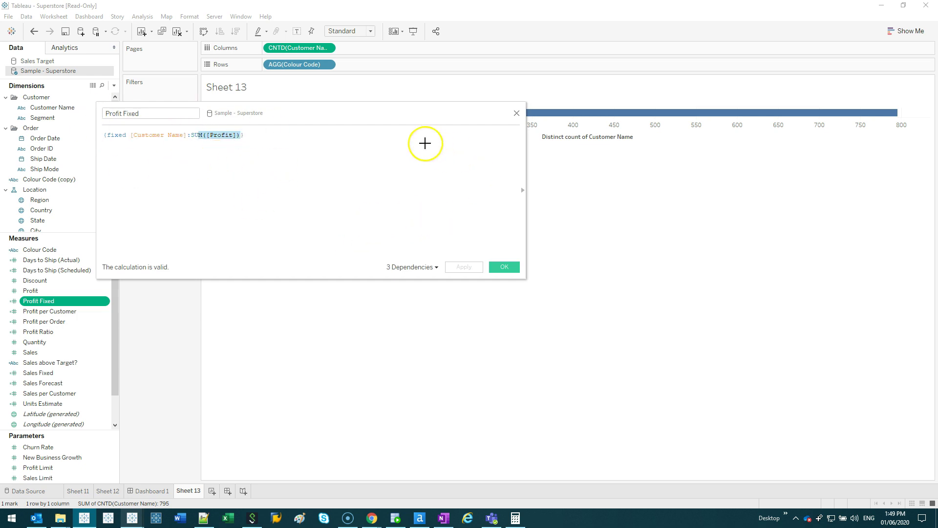
mouse_move(424, 58)
mouse_down()
mouse_move(425, 280)
mouse_move(465, 417)
mouse_move(745, 406)
mouse_up()
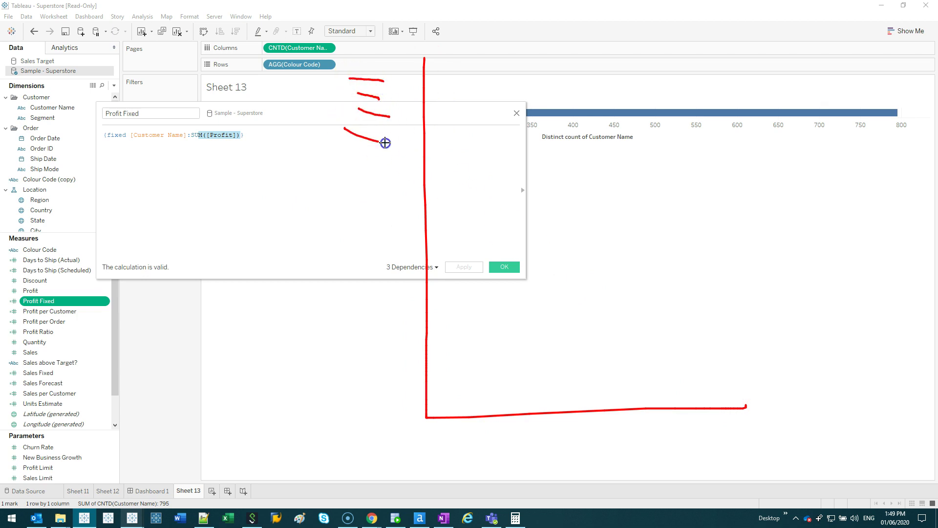
drag(385, 143, 387, 145)
mouse_move(348, 159)
mouse_down()
mouse_move(378, 175)
mouse_move(373, 209)
mouse_up()
drag(328, 235, 363, 260)
drag(305, 285, 350, 305)
mouse_move(309, 327)
mouse_down()
mouse_move(347, 353)
mouse_move(366, 388)
mouse_up()
mouse_move(423, 74)
mouse_down()
mouse_move(602, 98)
mouse_move(432, 98)
mouse_move(556, 125)
mouse_move(430, 146)
mouse_up()
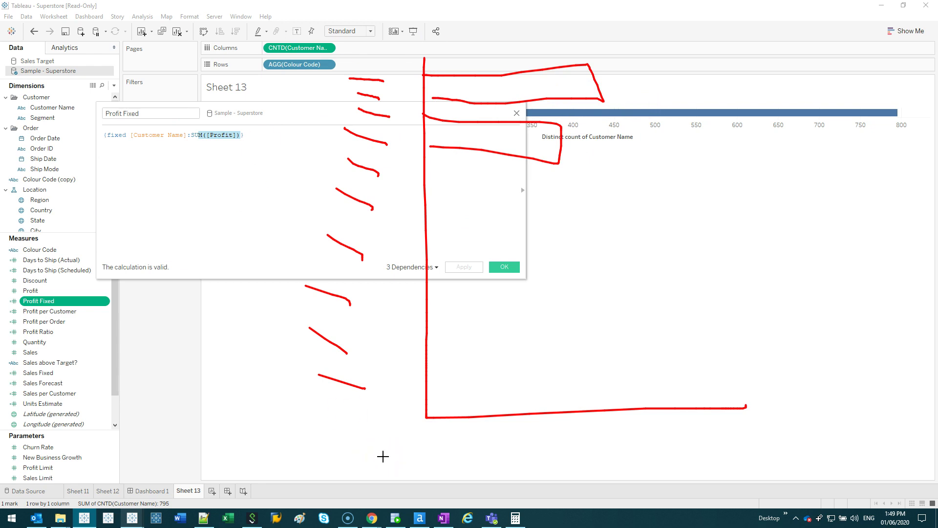
key(Escape)
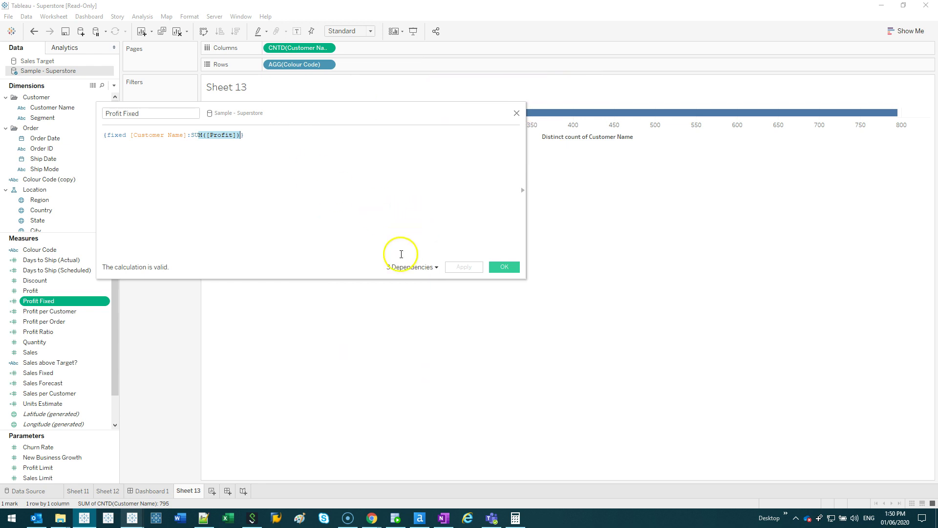
Review the original Colour Code formula against the Profit Fixed and Sales Fixed fields.
click(517, 113)
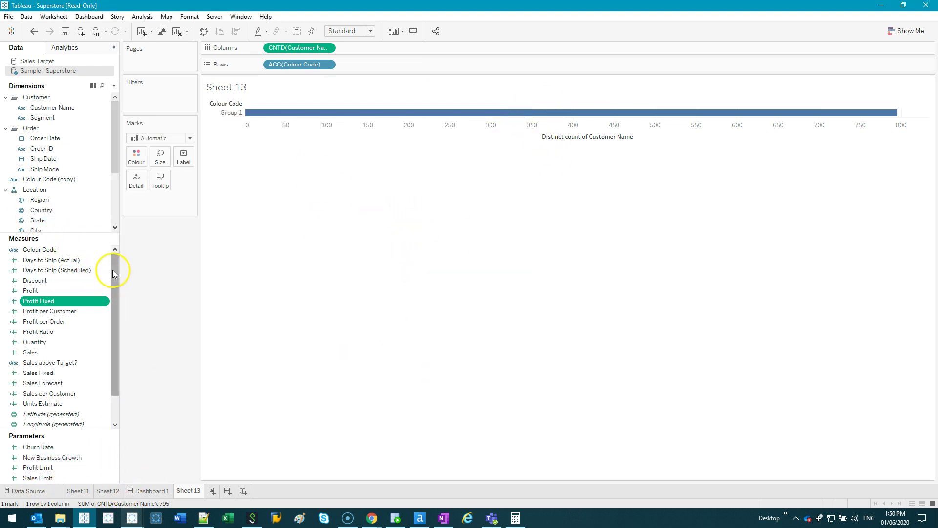
right_click(75, 249)
click(113, 304)
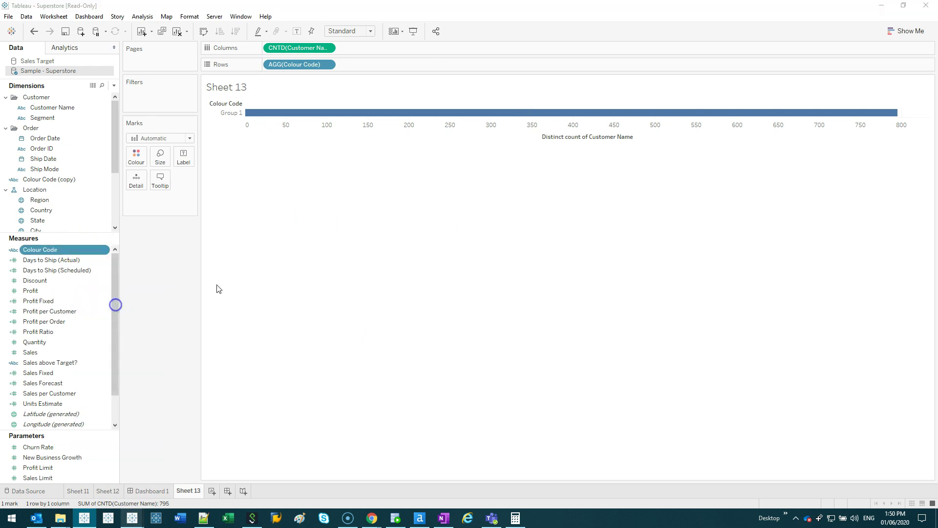
drag(155, 135, 119, 134)
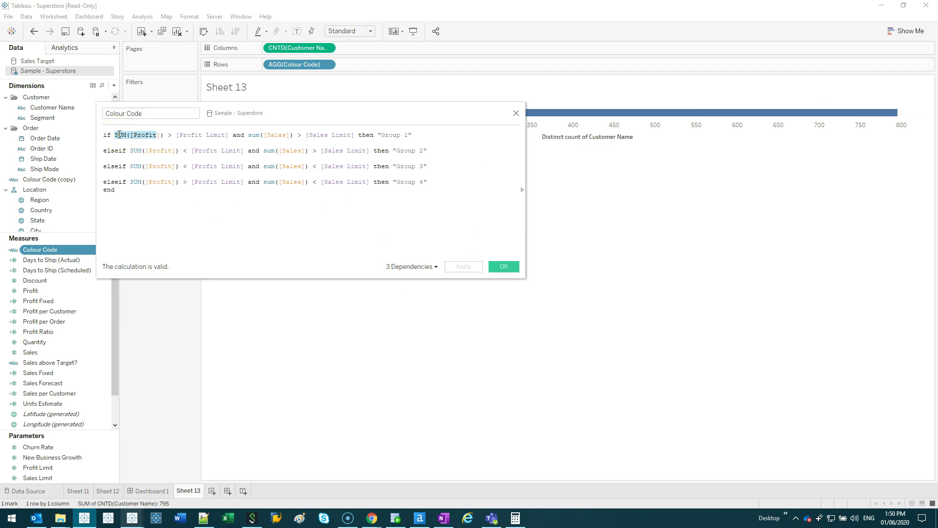
click(54, 373)
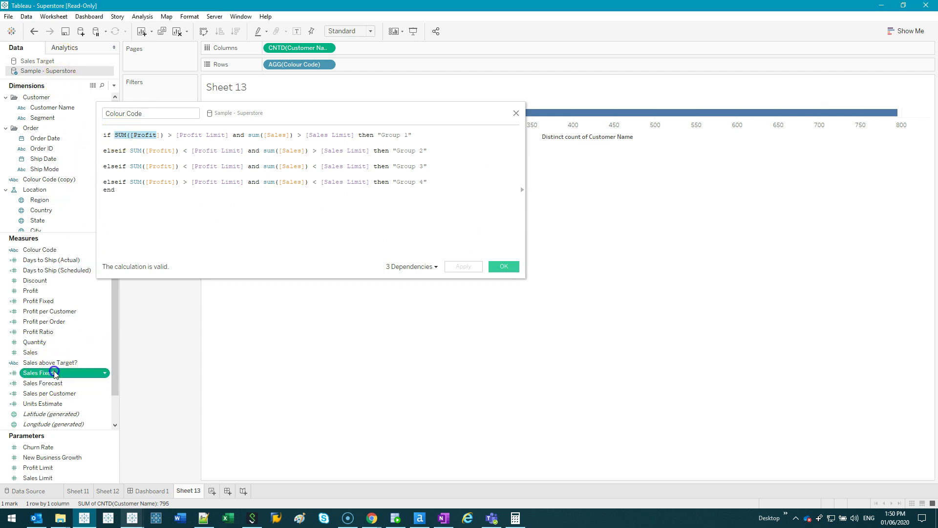
click(50, 305)
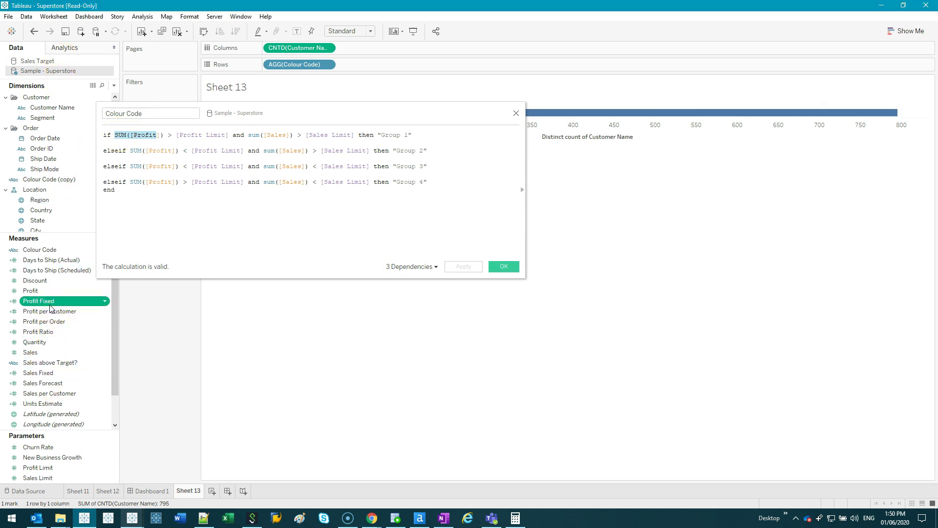
click(516, 113)
Space the Colour Code (copy) formula one Group condition per line and save it.
click(49, 180)
right_click(49, 180)
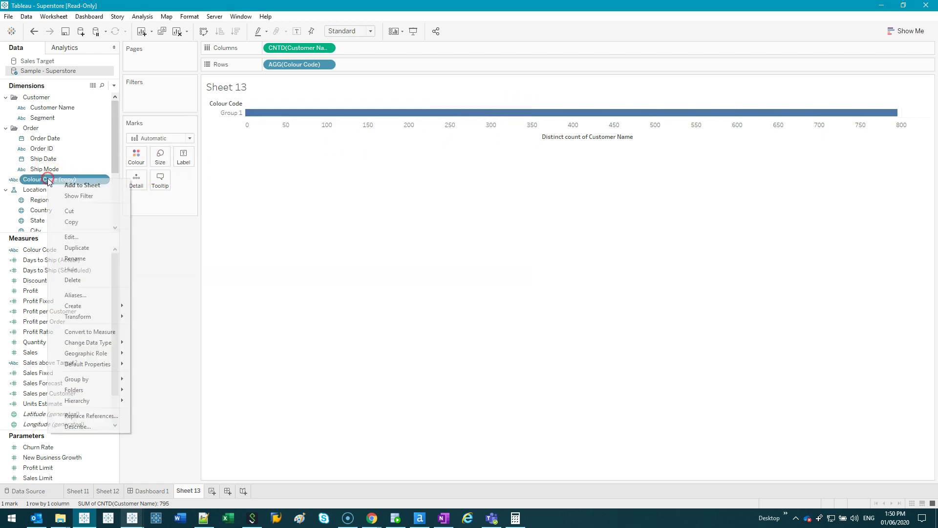
click(86, 236)
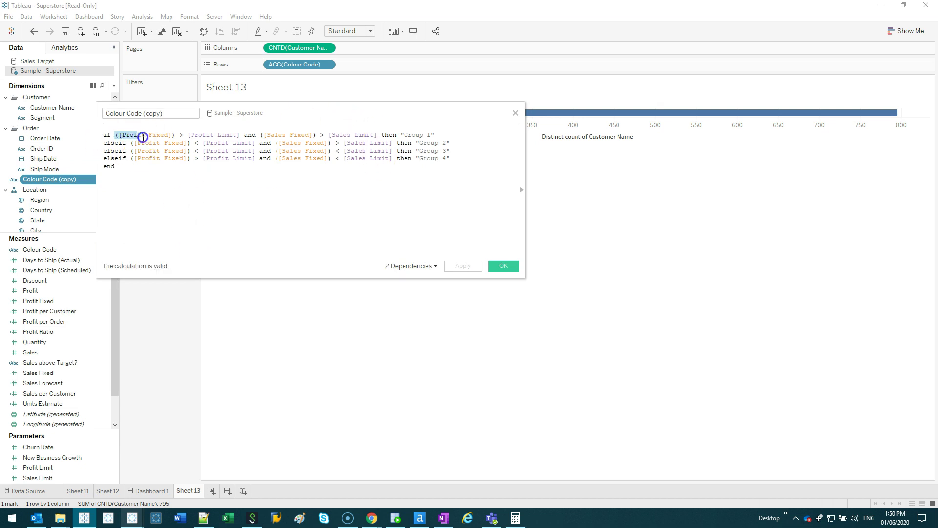
drag(142, 136, 177, 139)
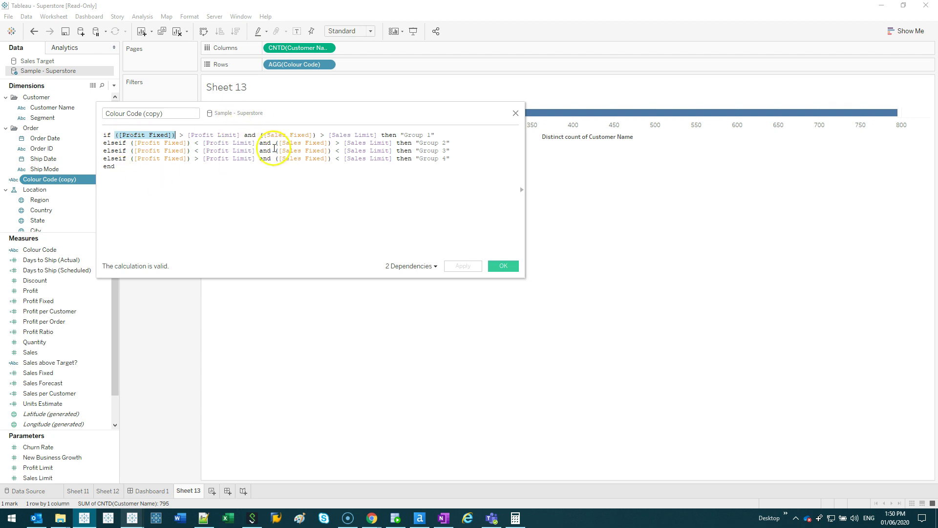
click(226, 141)
click(446, 139)
key(Return)
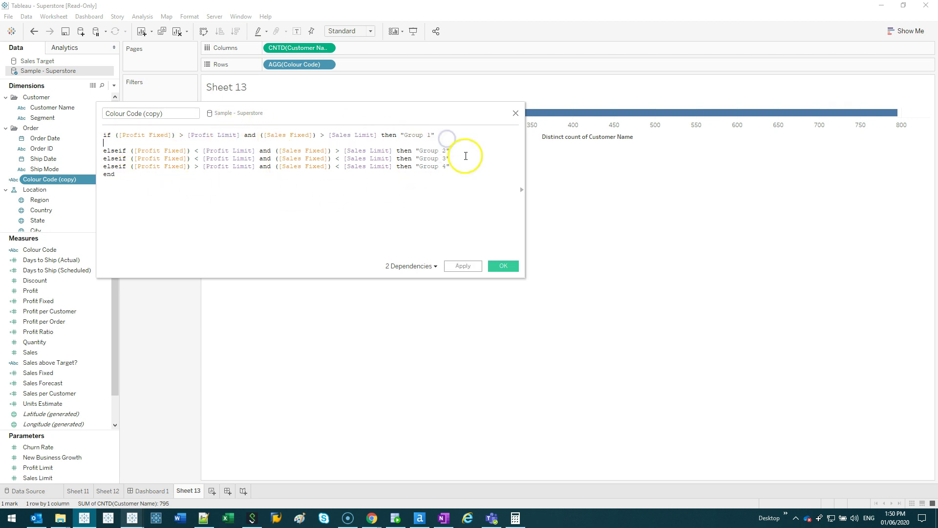
click(459, 151)
key(Return)
key(Return)
click(459, 182)
key(Return)
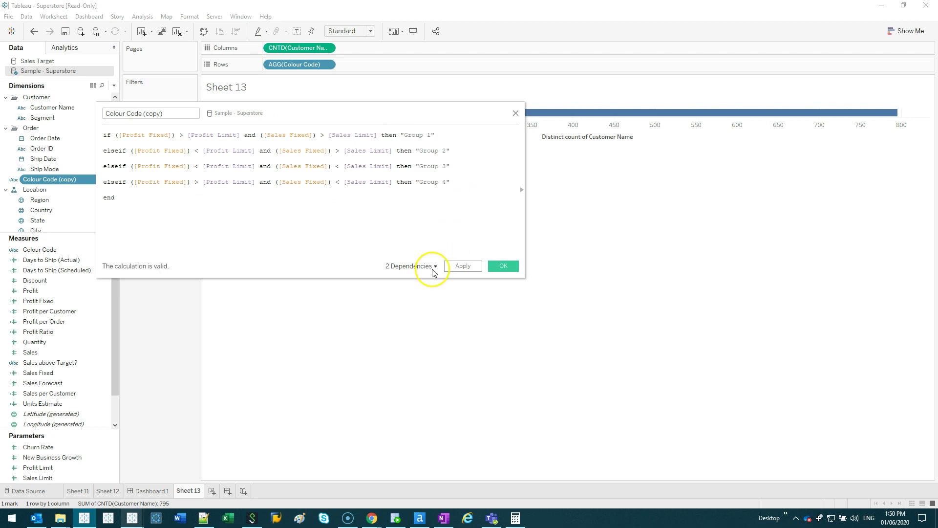
click(503, 265)
click(517, 116)
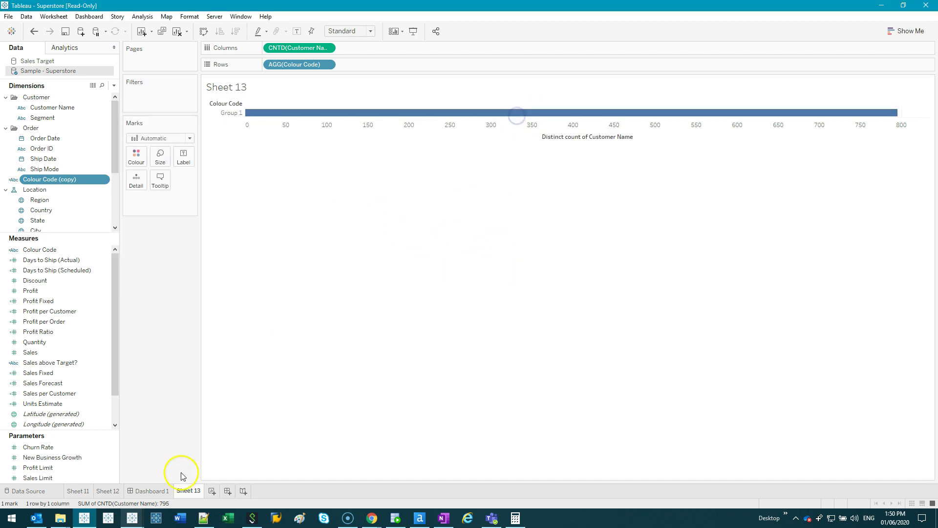
click(108, 491)
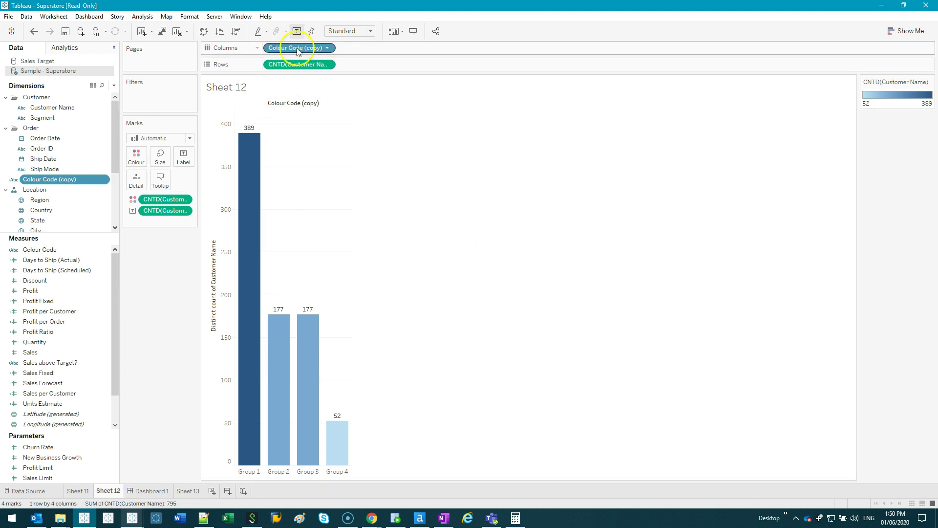
drag(199, 150, 235, 149)
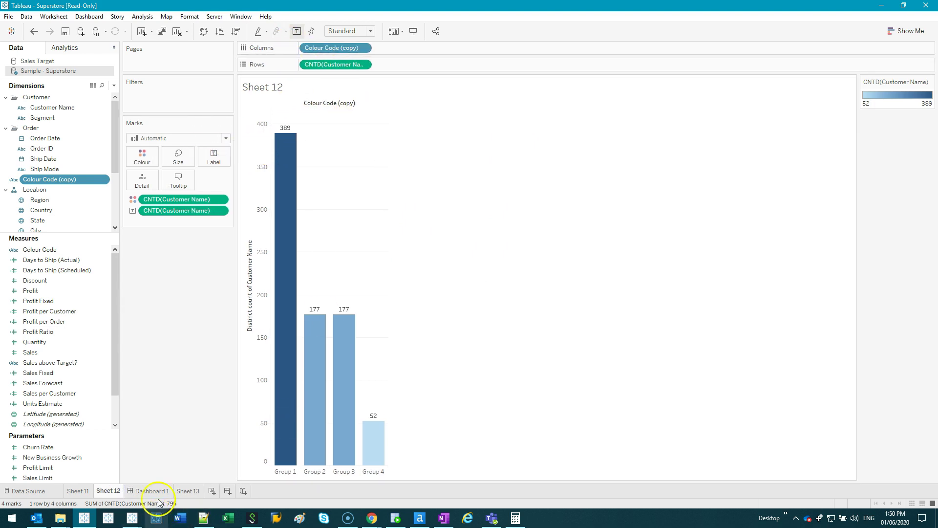
click(188, 490)
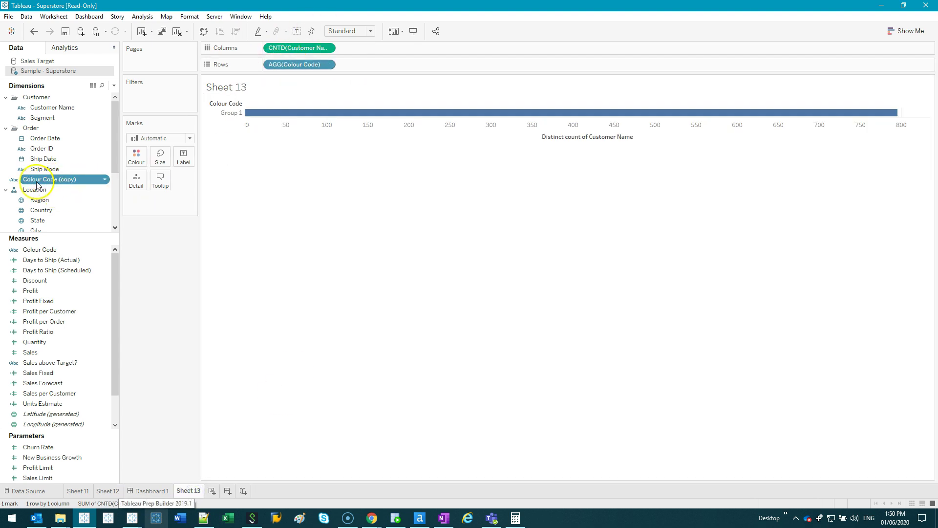
drag(46, 181, 365, 67)
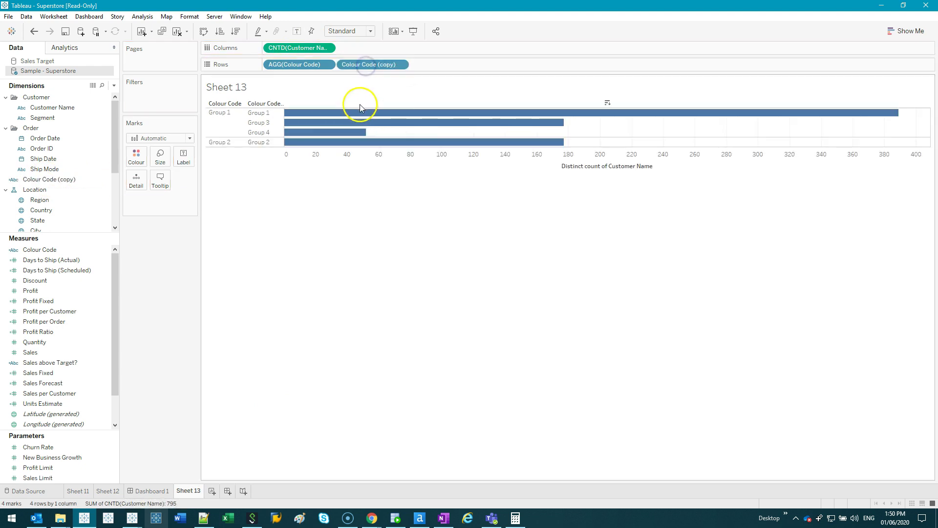
drag(289, 65, 166, 313)
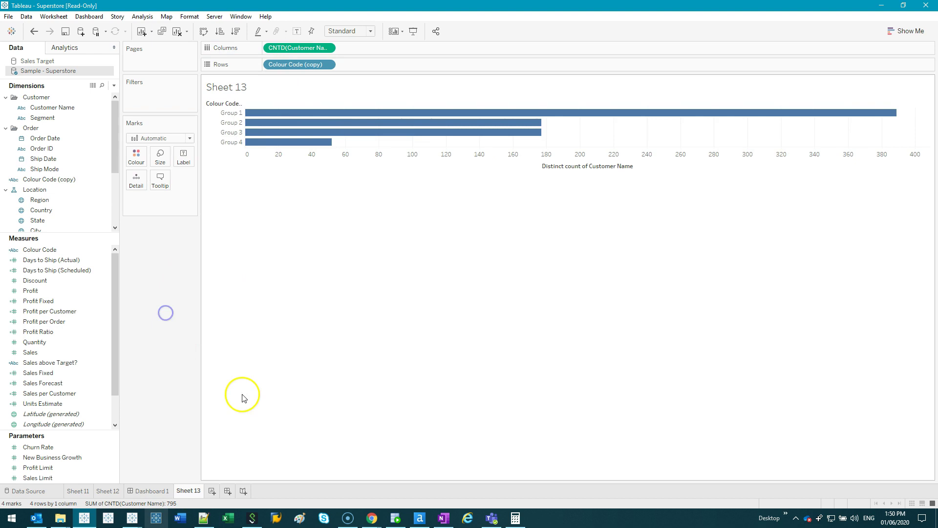
click(238, 115)
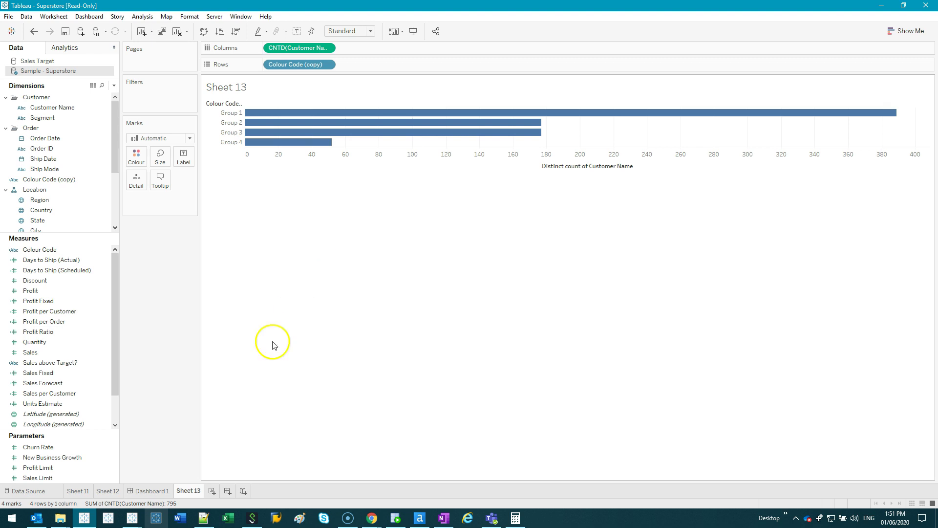
mouse_move(166, 493)
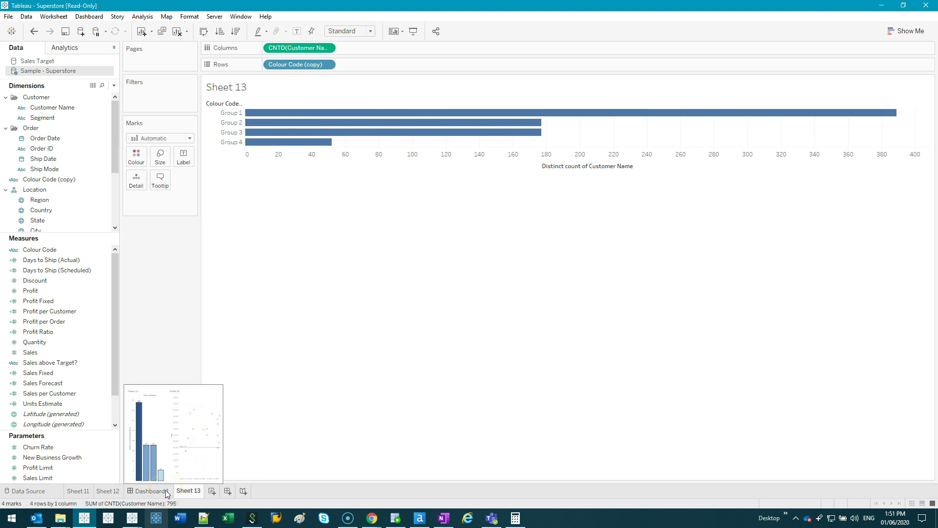
On Dashboard 1, set Profit Limit to 1200 and Sales Limit to 5,500.
click(108, 490)
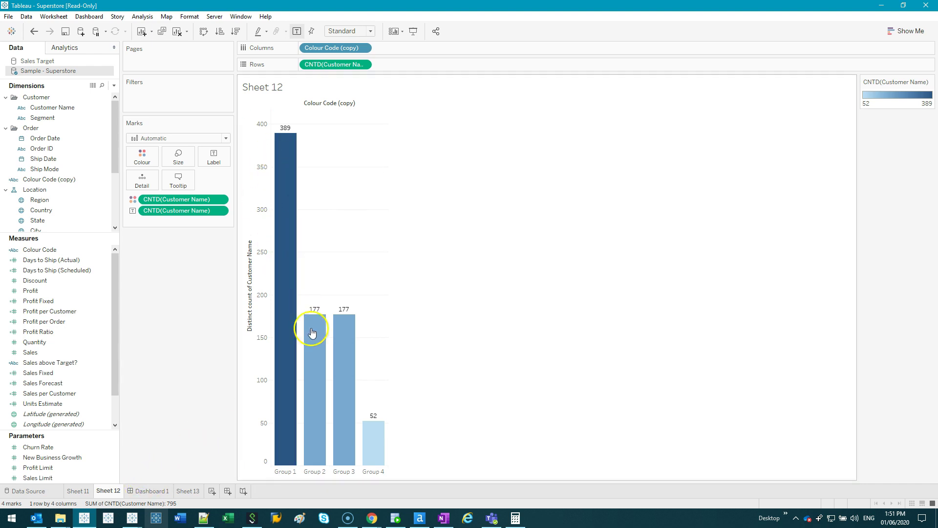
click(154, 492)
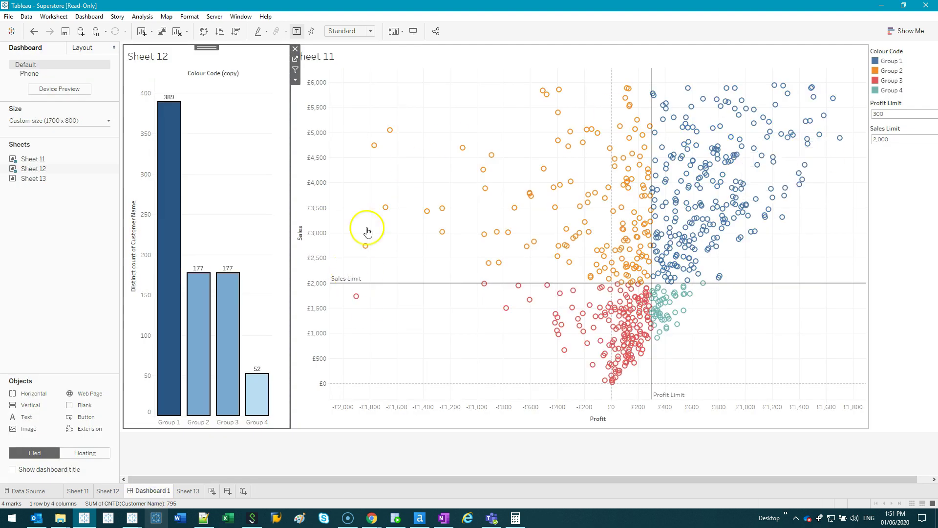
click(66, 319)
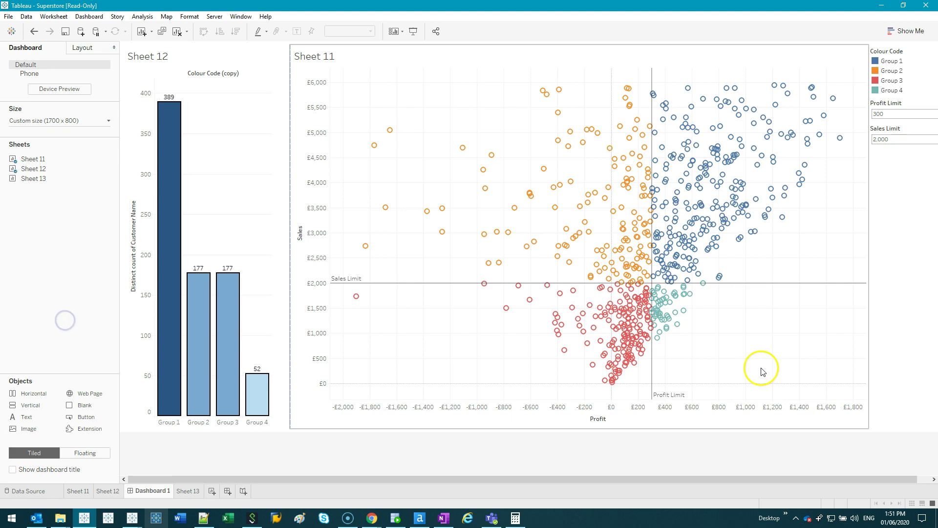
drag(620, 477, 749, 477)
click(878, 113)
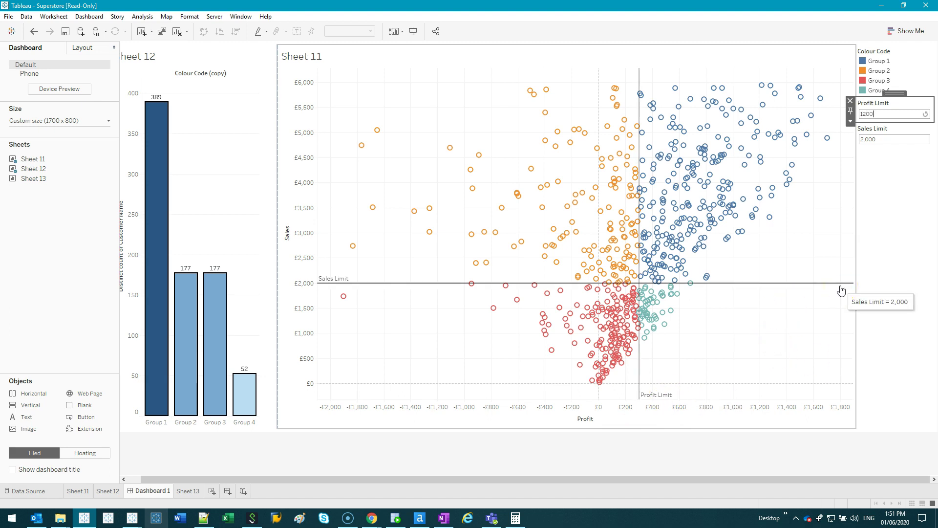
key(Return)
click(884, 131)
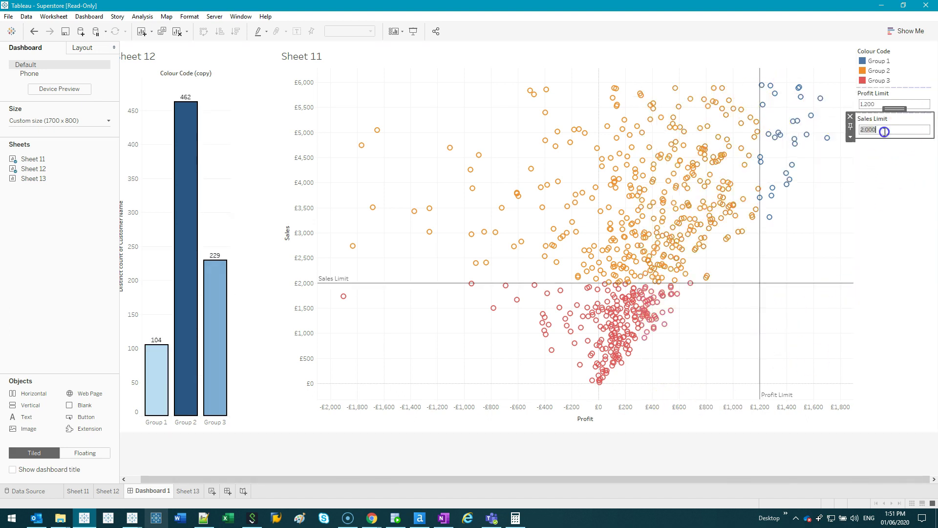
text(5)
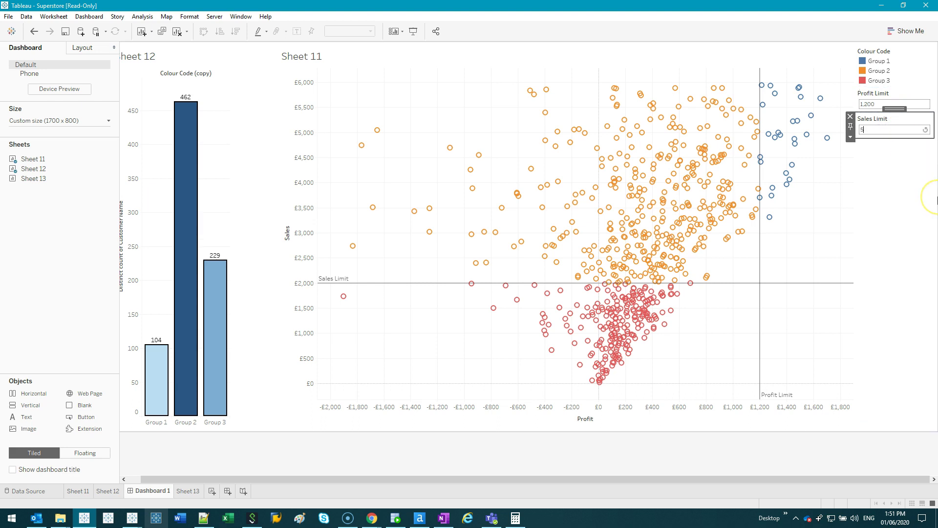
text(,500)
key(Return)
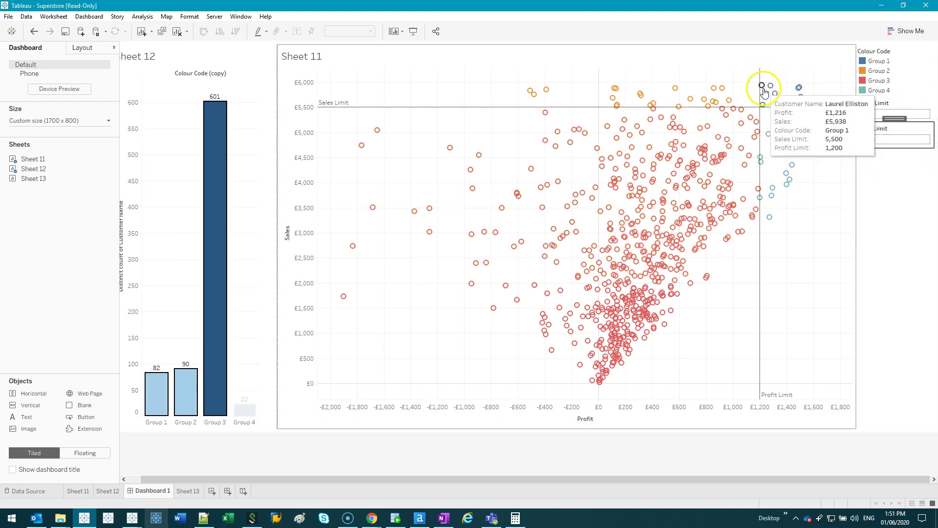
Marquee-select the top-right Group 1 customers on the scatter plot, then clear the selection.
click(801, 86)
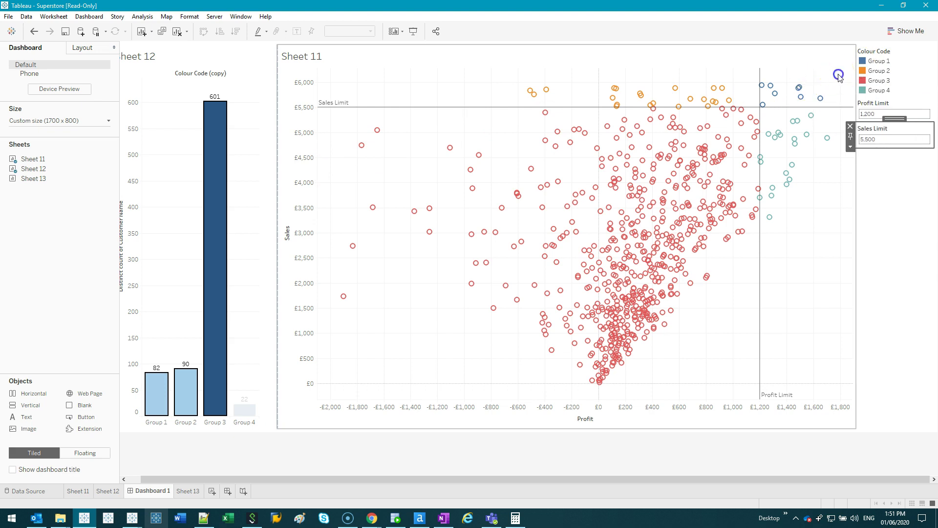
drag(838, 74, 763, 107)
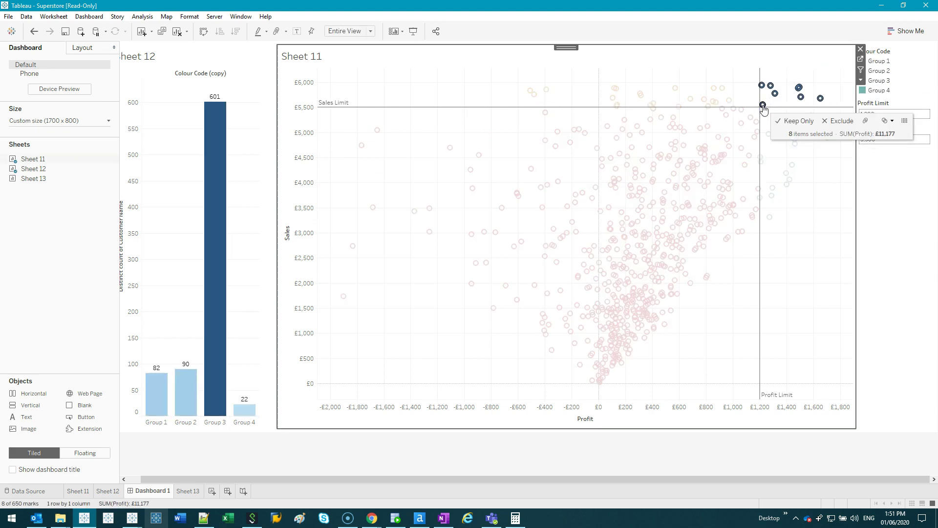
mouse_move(803, 97)
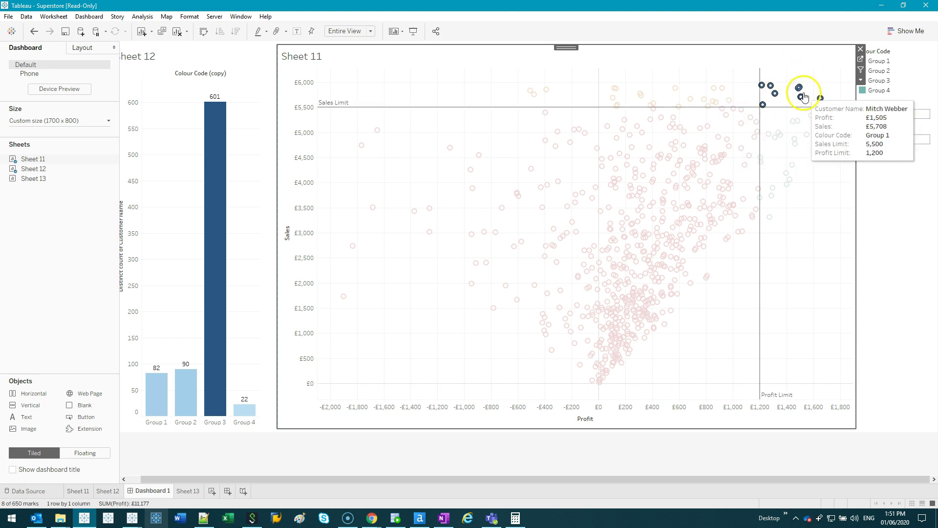
click(838, 80)
drag(844, 74, 763, 107)
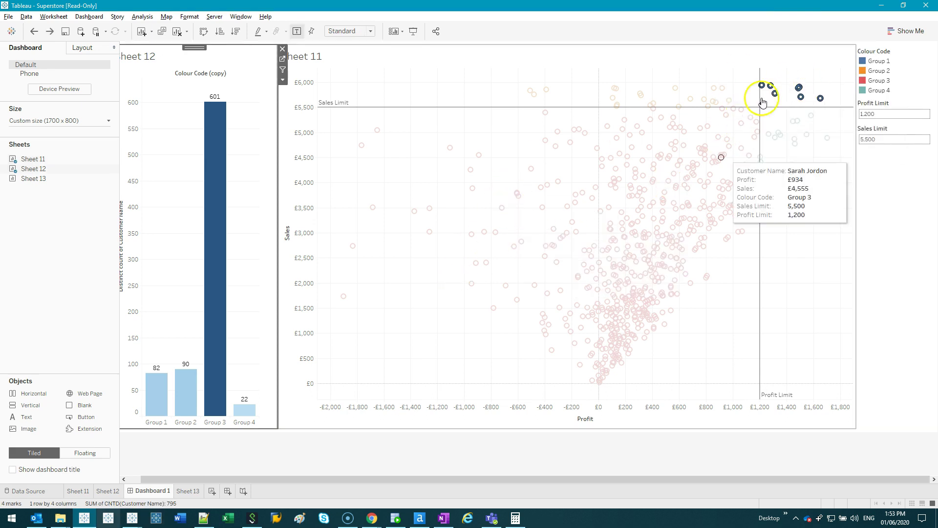
mouse_move(823, 79)
mouse_down()
mouse_move(763, 70)
mouse_move(751, 116)
mouse_move(827, 88)
mouse_up()
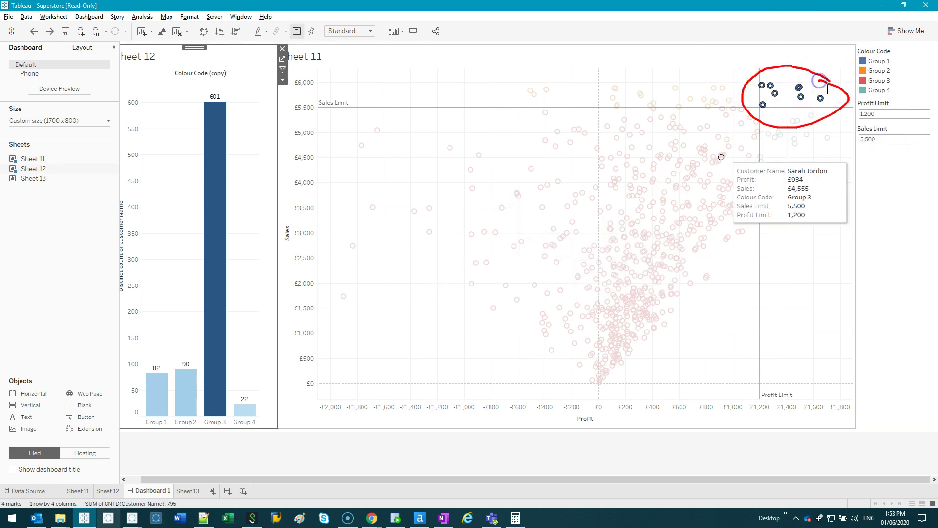
mouse_move(157, 362)
mouse_down()
mouse_move(137, 366)
mouse_move(140, 451)
mouse_move(156, 363)
mouse_up()
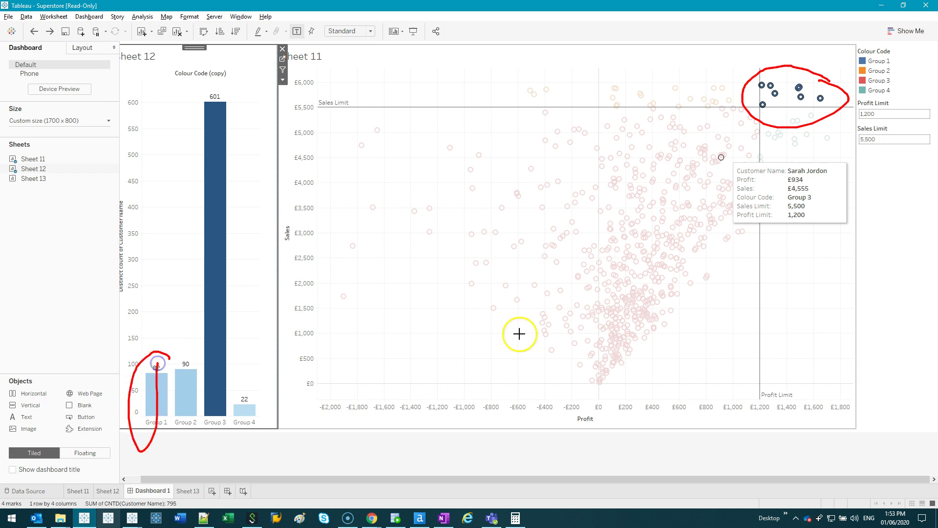
key(Escape)
Remove the Customer Name filter from Sheet 11 and return to Dashboard 1.
click(807, 57)
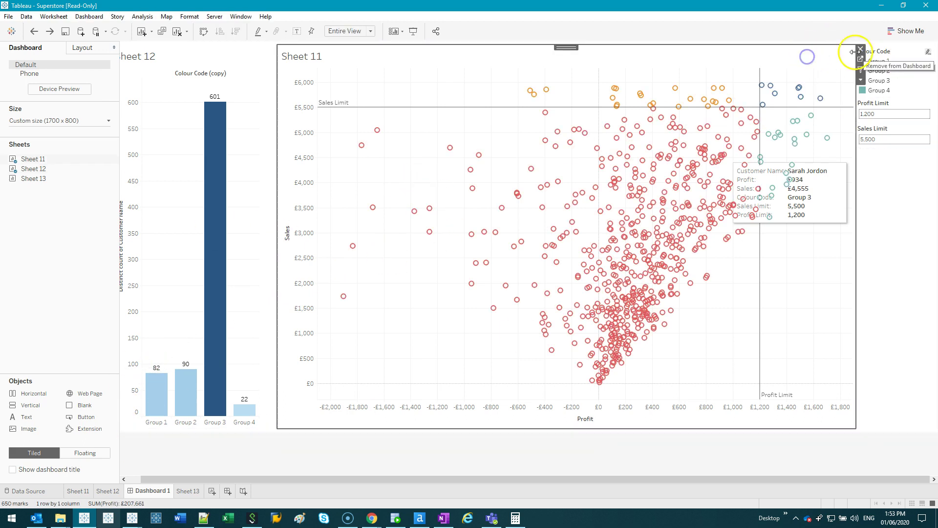
click(860, 58)
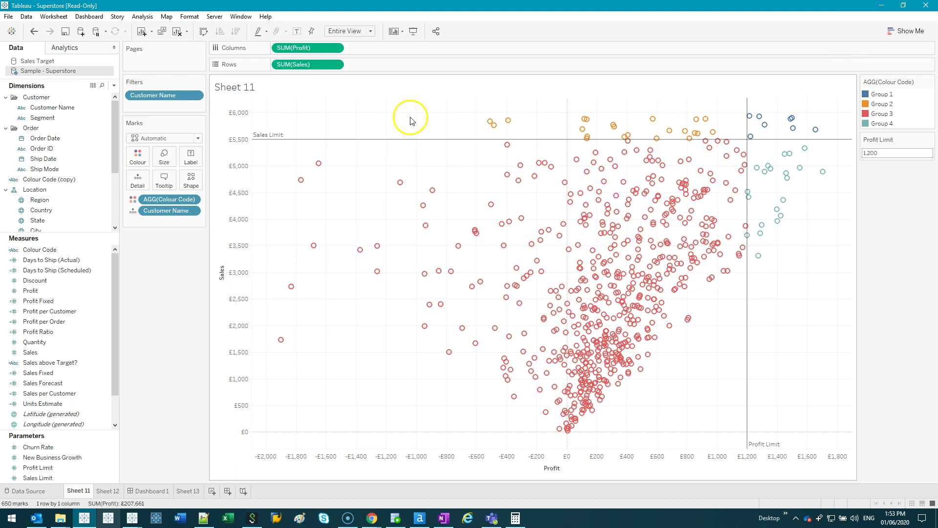
mouse_move(146, 95)
mouse_down()
mouse_move(195, 94)
mouse_move(157, 301)
mouse_up()
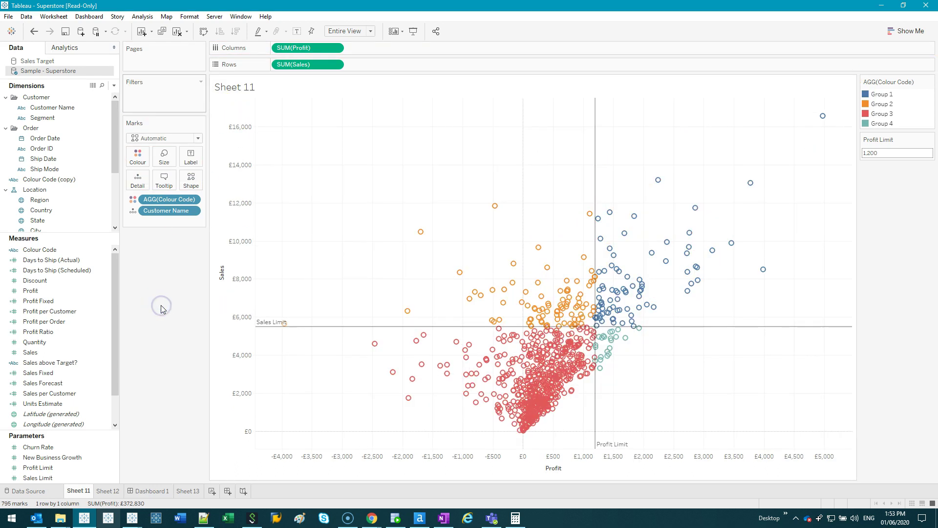
click(81, 468)
click(149, 490)
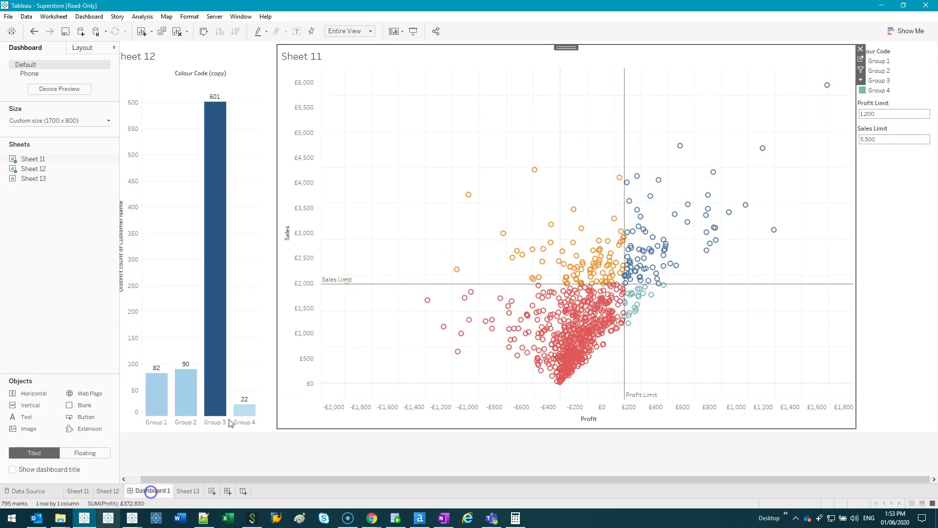
Compare top-right and lower-left quadrant selections with the Group 1 and Group 3 bar counts.
drag(629, 269, 644, 284)
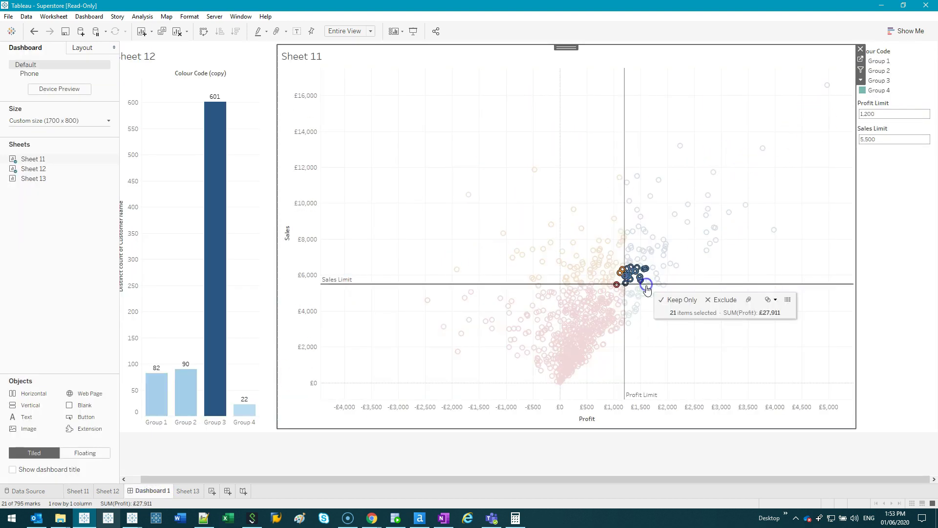
click(781, 253)
drag(844, 72, 628, 287)
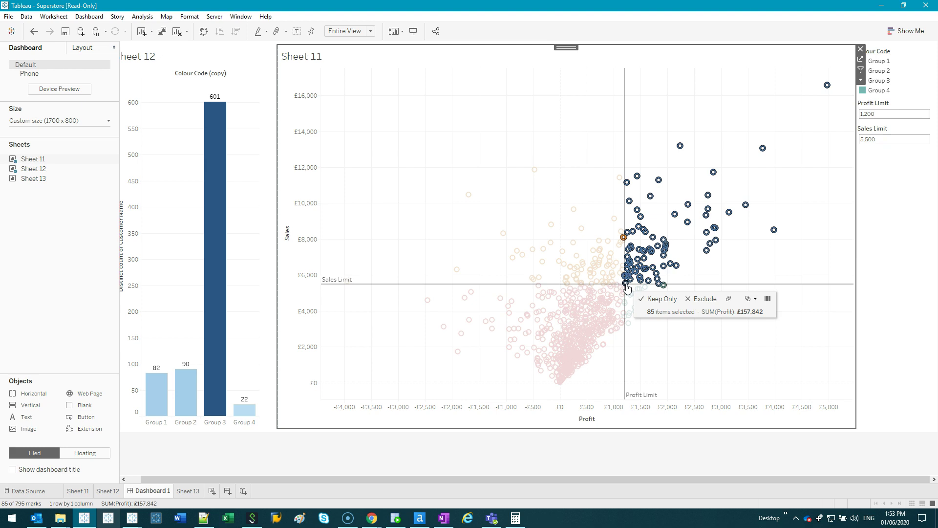
click(157, 389)
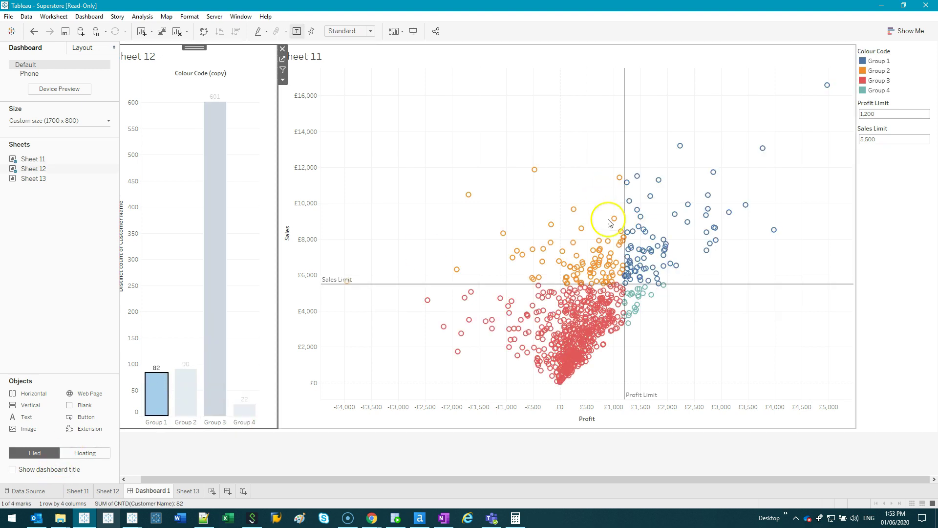
click(159, 401)
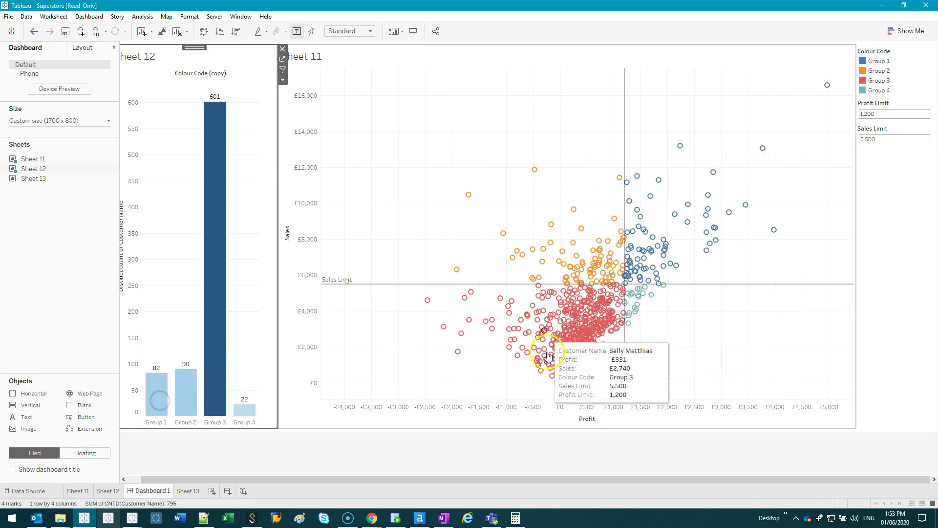
drag(344, 391, 623, 290)
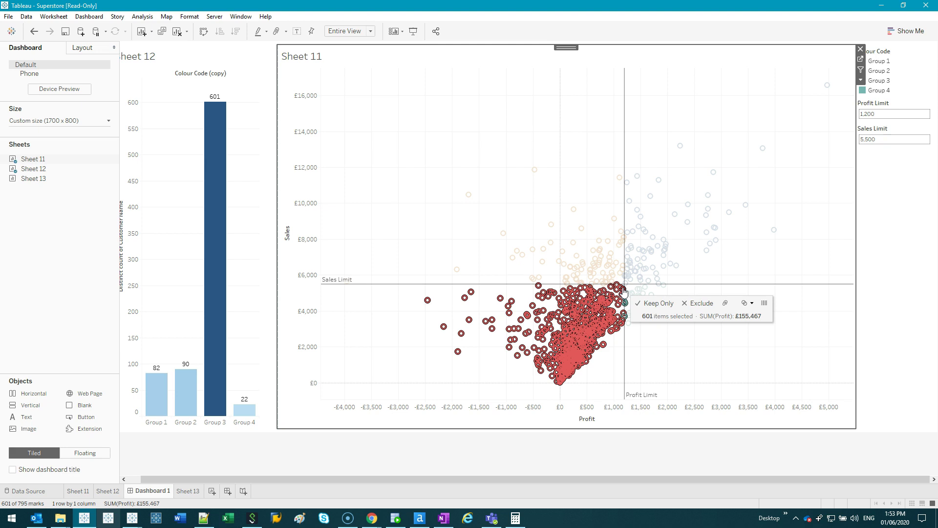
click(213, 113)
click(254, 276)
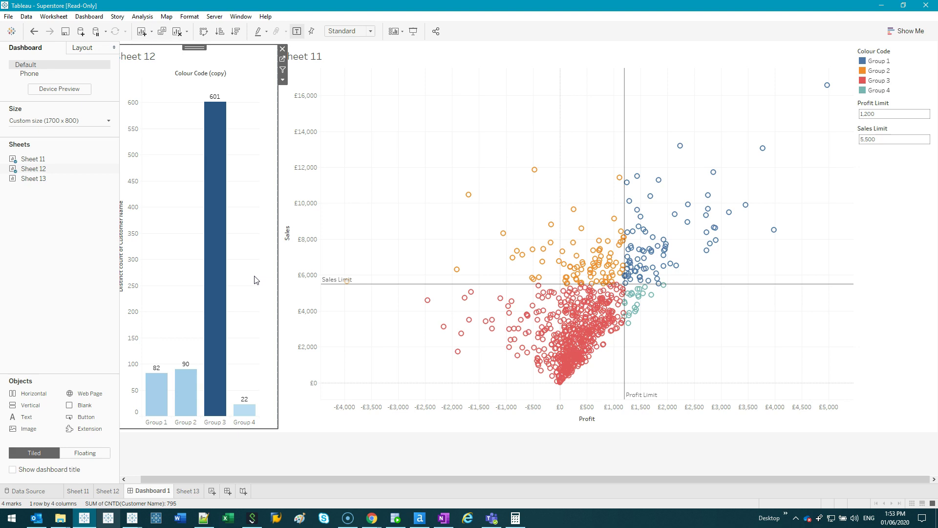
click(377, 155)
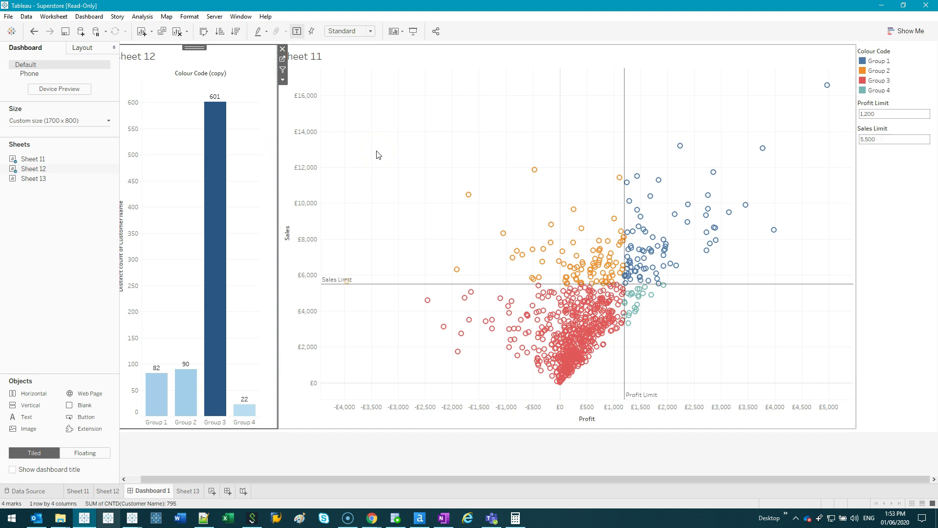